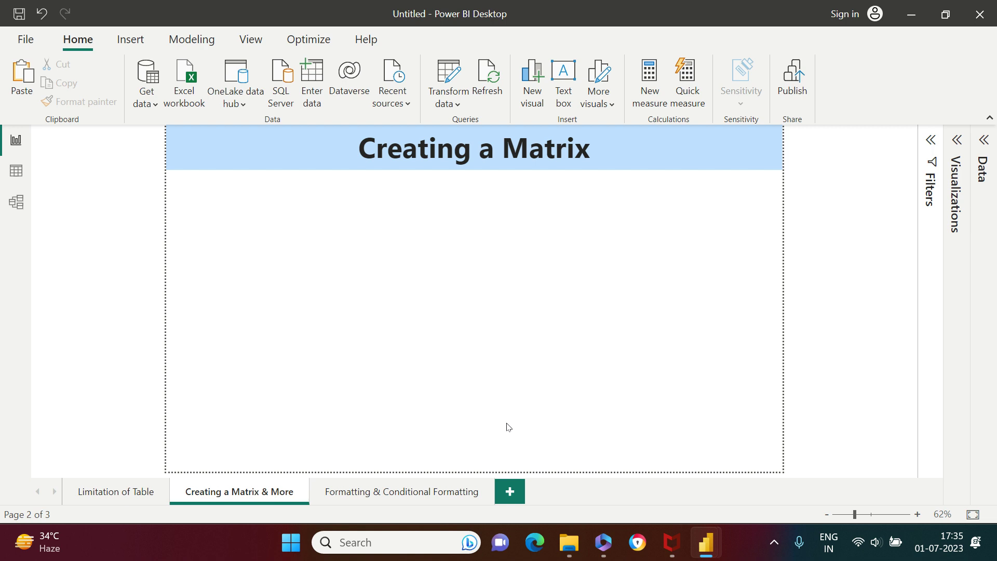
On the Limitation of Table page, resize the table visual so all three columns fit and more rows show
left_click(85, 488)
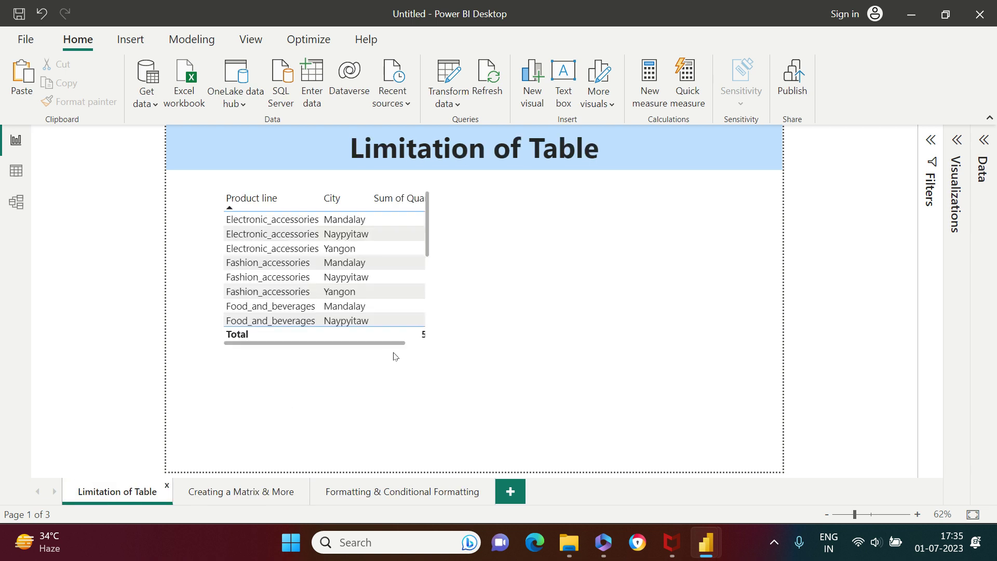
left_click(422, 345)
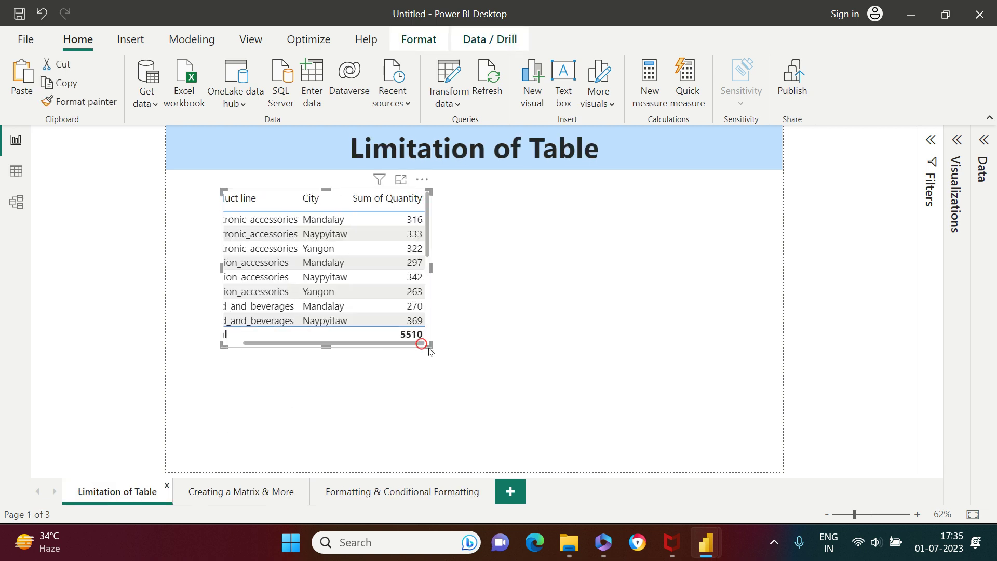
left_click_drag(422, 345, 501, 426)
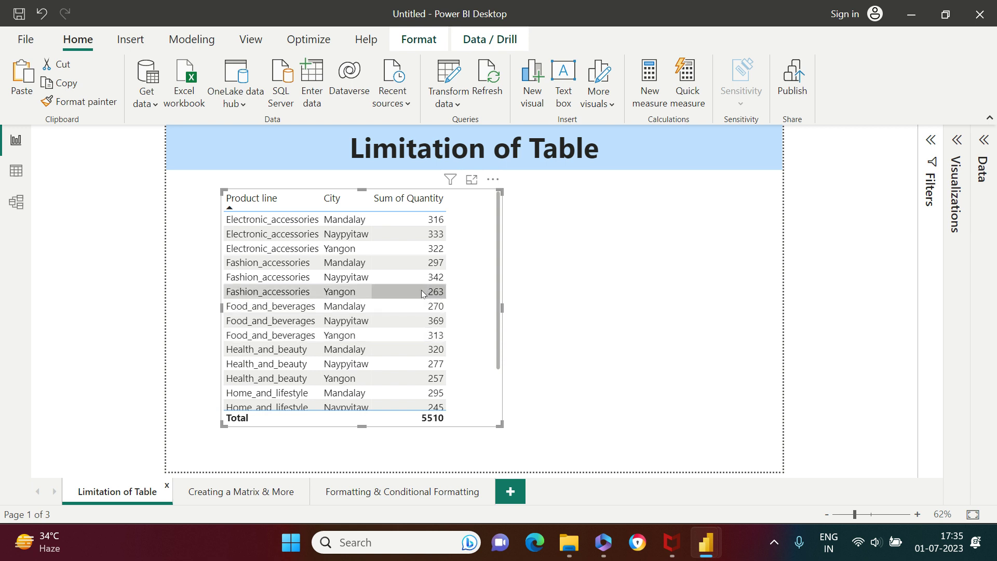
scroll(422, 291, "down", 3)
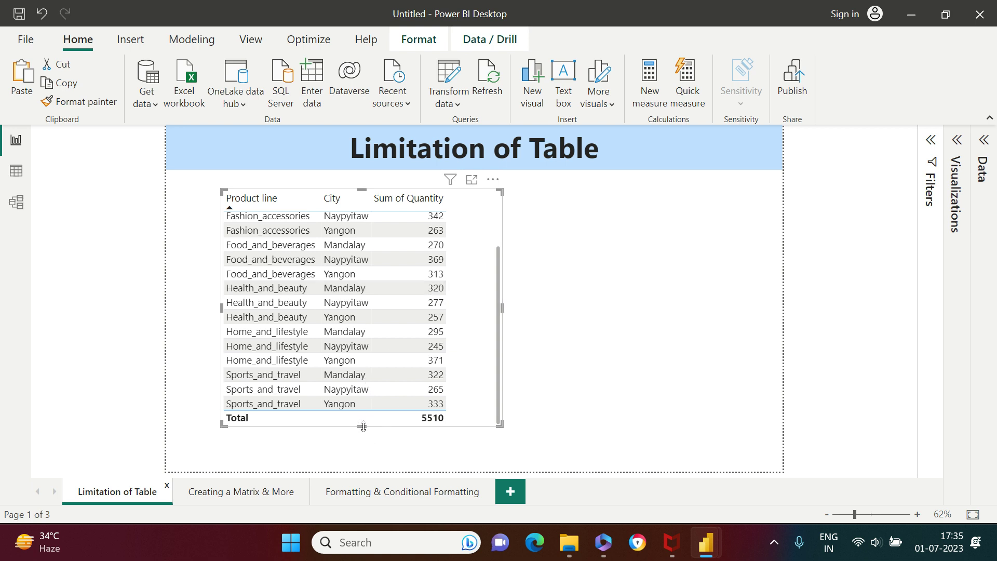
left_click_drag(363, 425, 365, 453)
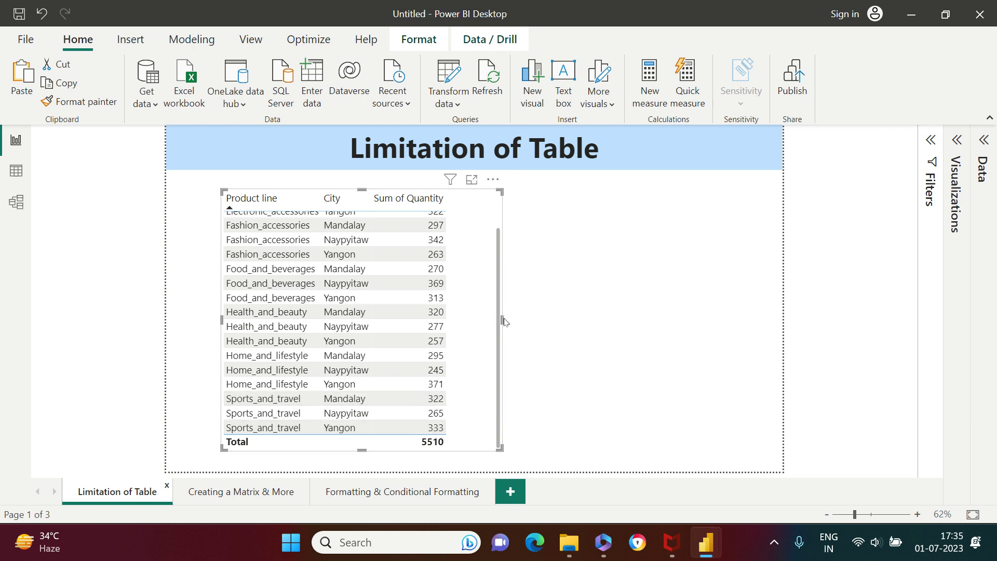
left_click_drag(500, 319, 467, 327)
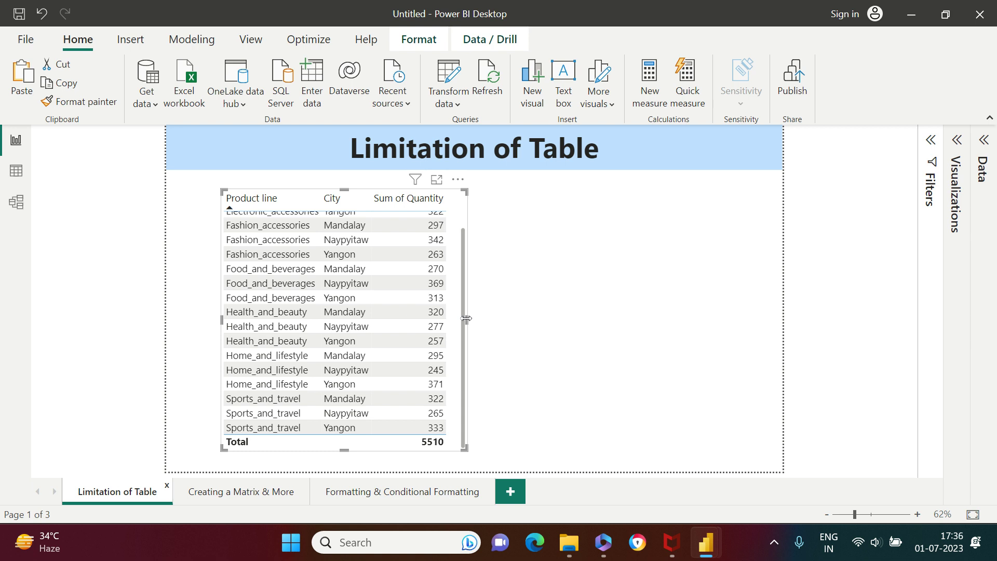
Paste the copied matrix visual beside the table and enlarge it until its Total column fits
left_click(548, 301)
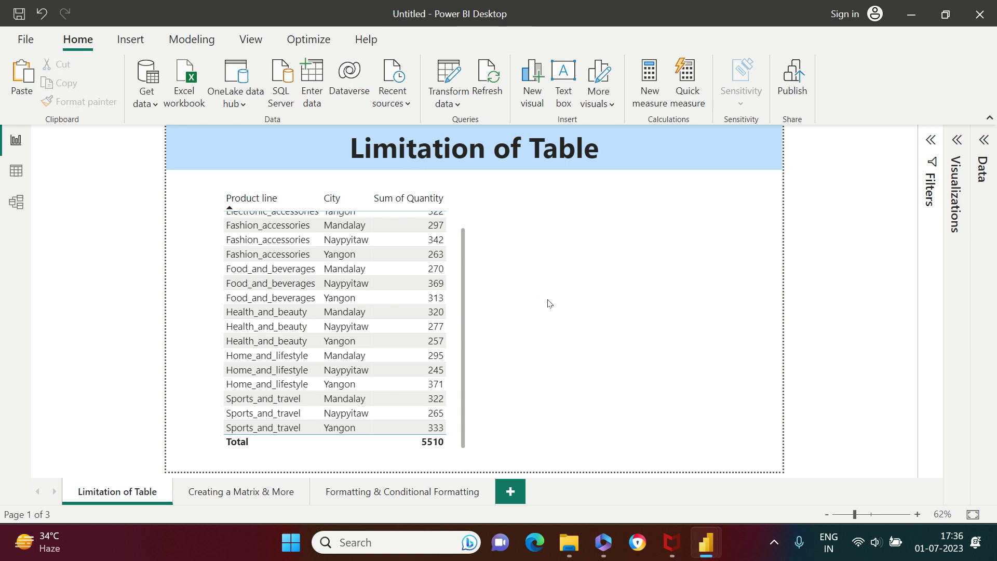
key("ctrl+v")
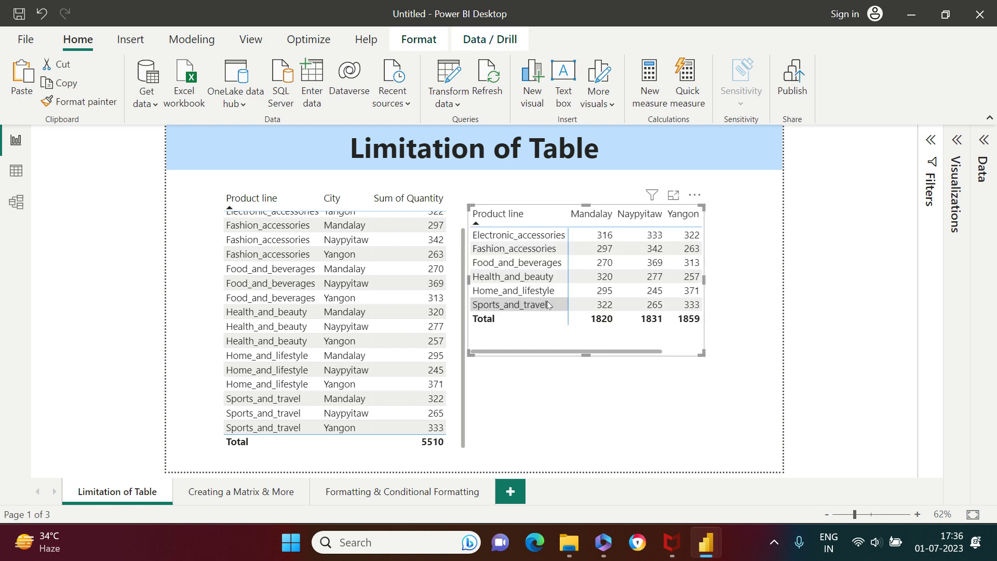
left_click_drag(701, 355, 761, 376)
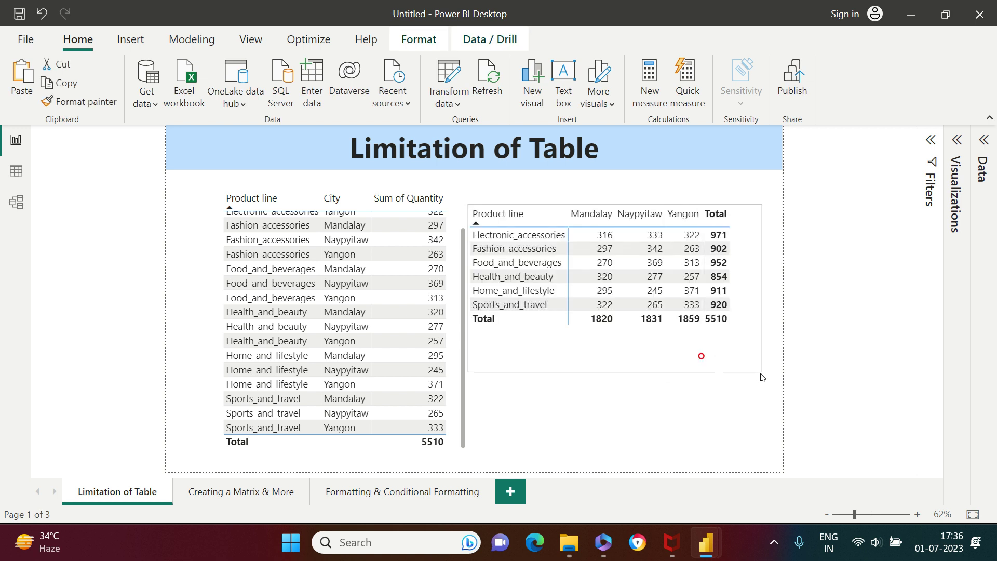
left_click(759, 374)
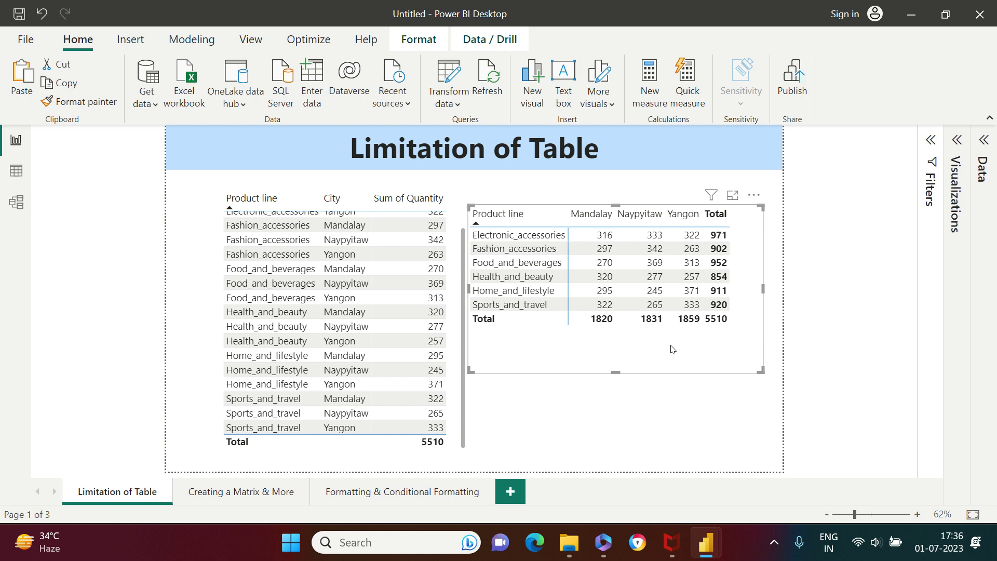
left_click(680, 418)
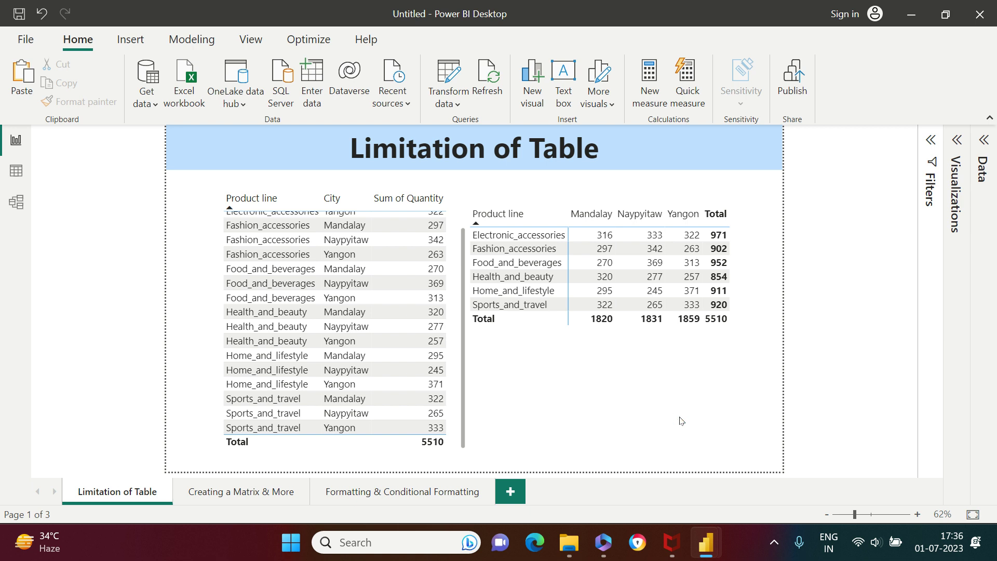
left_click(682, 352)
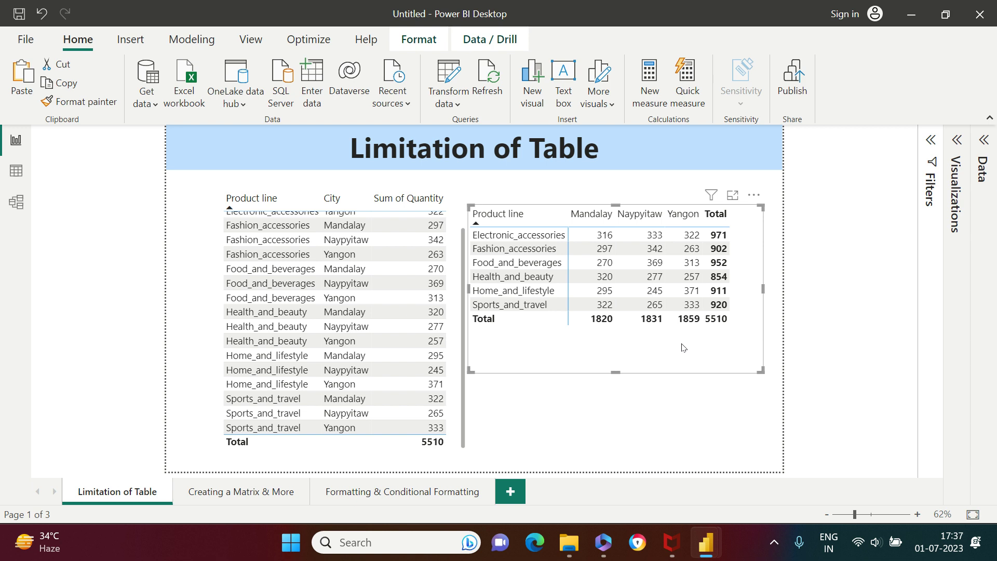
Insert an empty matrix visual on the Creating a Matrix & More page and show the data fields
left_click(266, 488)
left_click(450, 375)
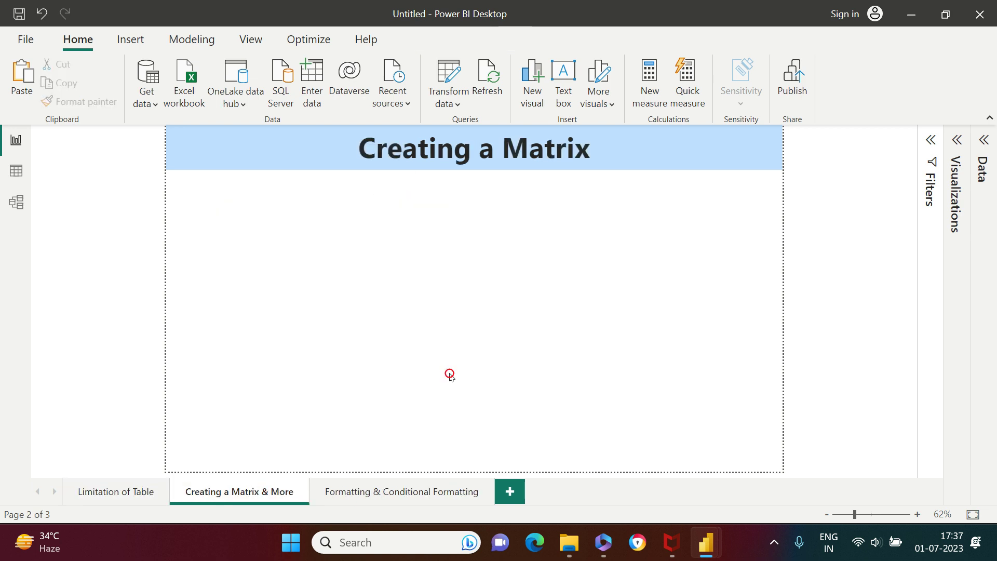
left_click(957, 140)
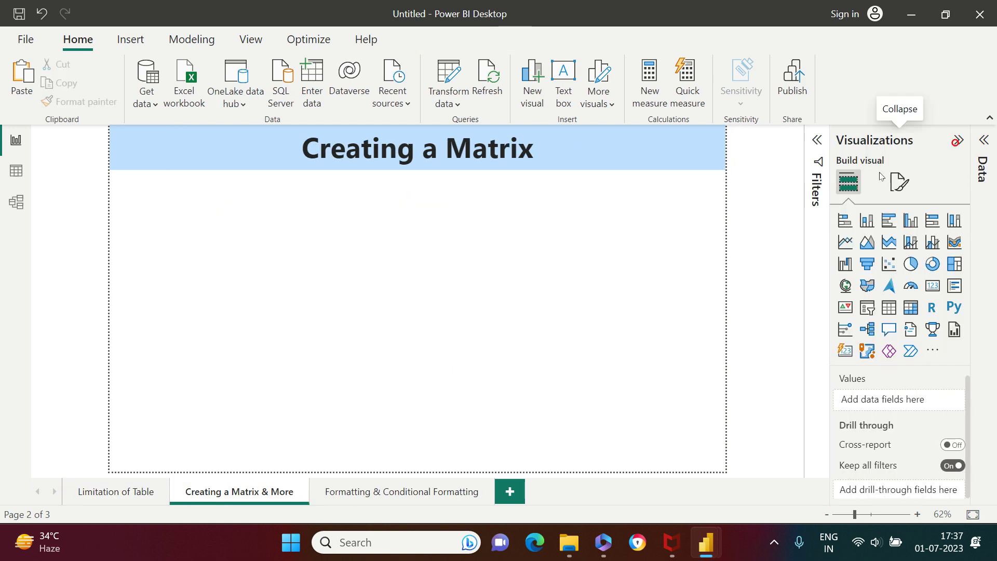
left_click(910, 307)
left_click(983, 140)
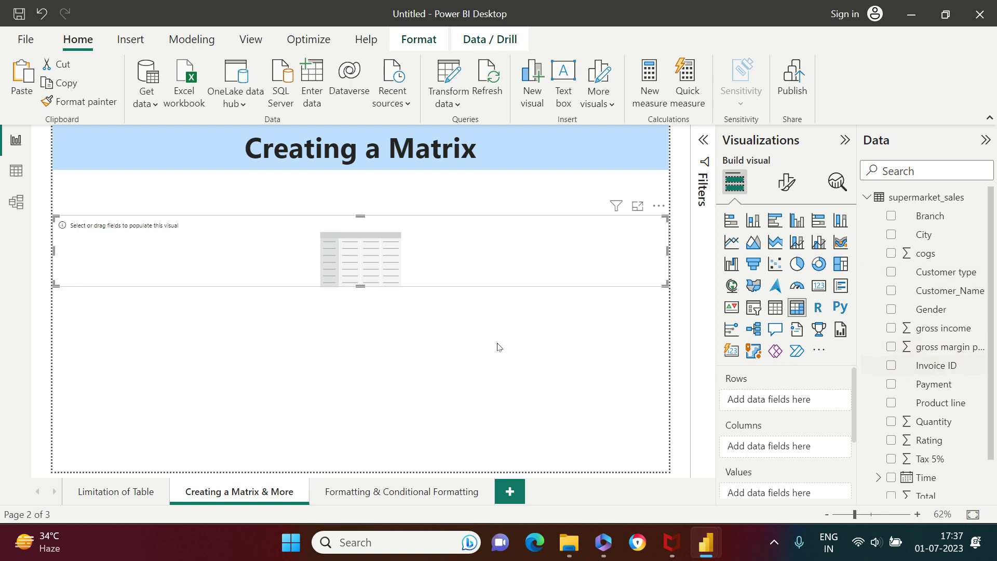
Add Product line to the matrix rows and lengthen the visual until every product line fits
scroll(815, 408, "down", 1)
scroll(815, 409, "up", 1)
scroll(764, 427, "down", 1)
scroll(786, 428, "down", 1)
scroll(743, 416, "up", 2)
left_click_drag(946, 404, 801, 406)
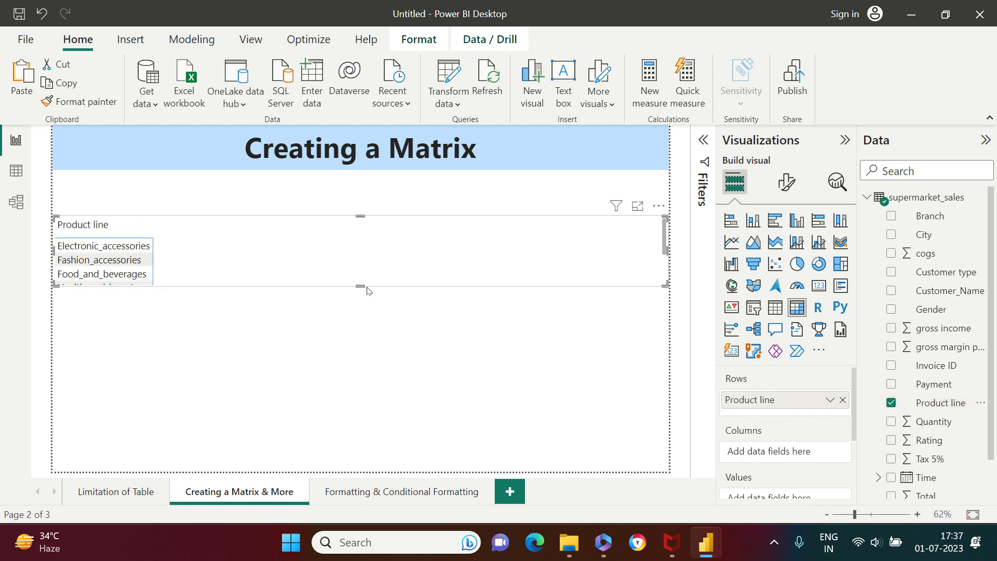
left_click_drag(363, 286, 362, 389)
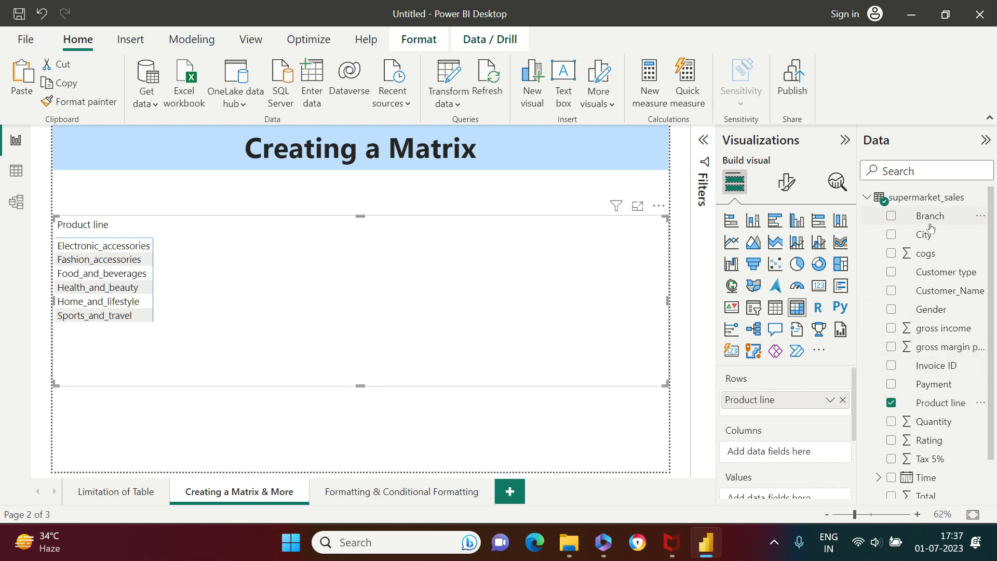
Add City to the matrix columns and Quantity to its values
left_click_drag(929, 235, 791, 456)
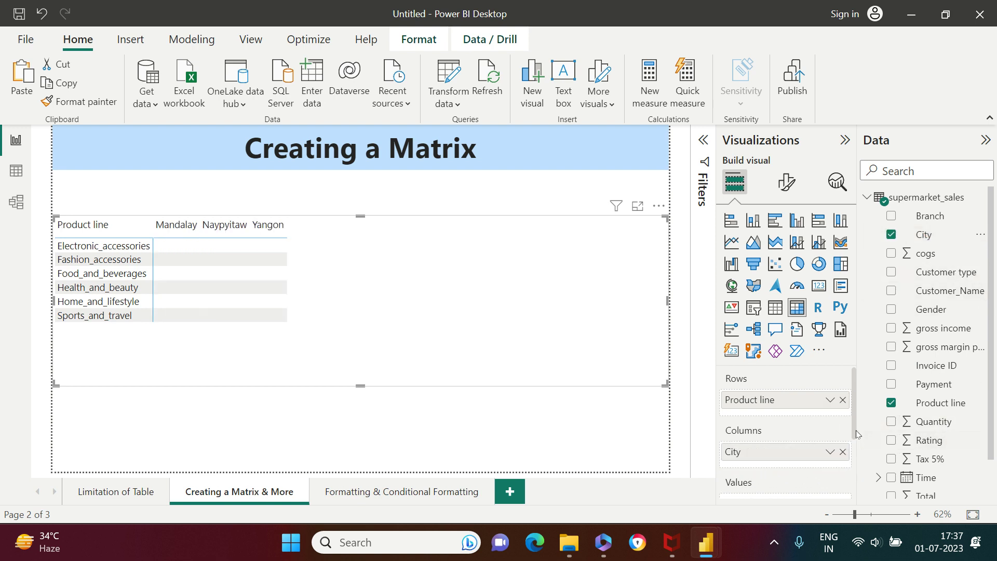
scroll(857, 434, "down", 3)
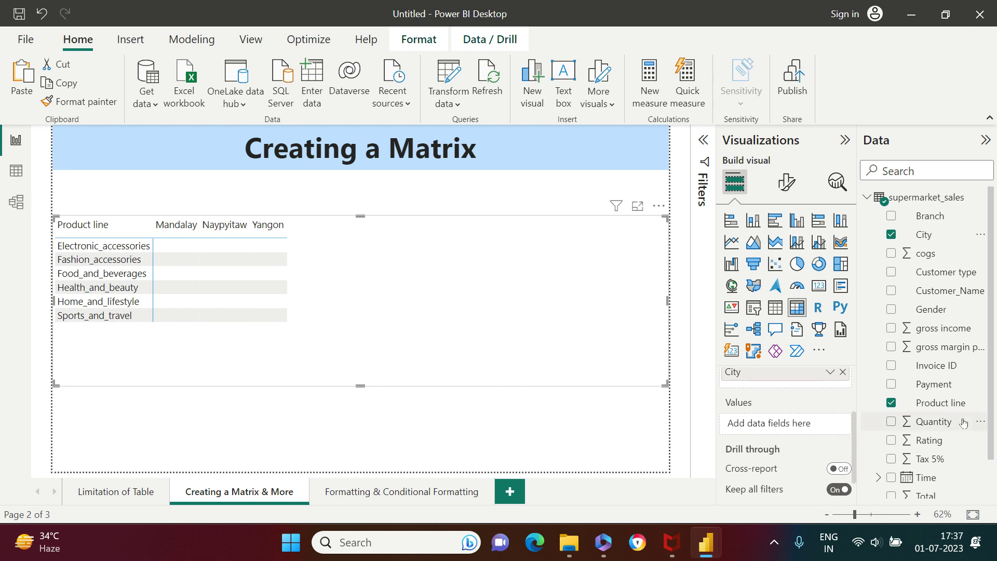
left_click_drag(951, 425, 789, 423)
left_click(573, 437)
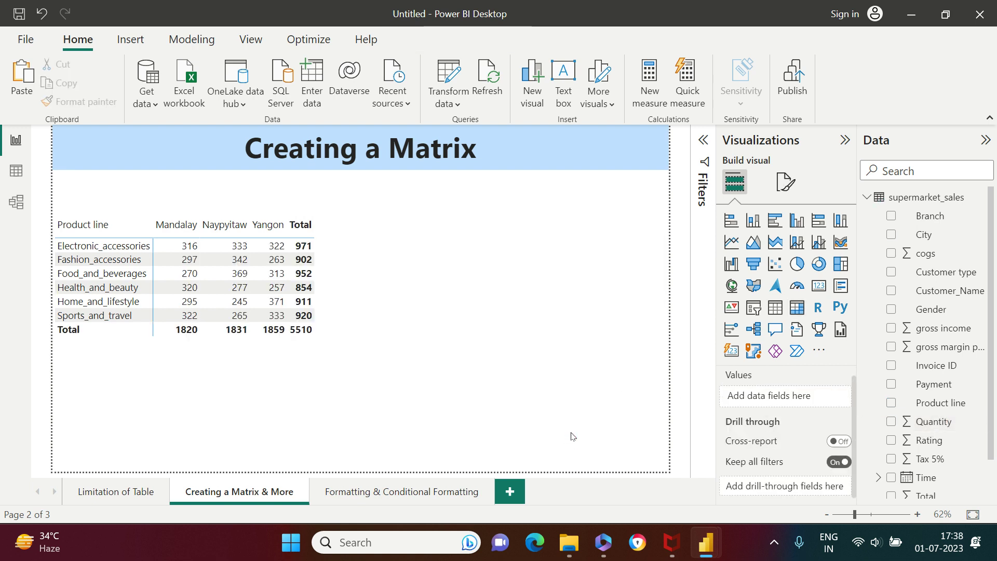
Check the general font size in the current theme's text settings, leaving the theme unchanged
left_click(297, 369)
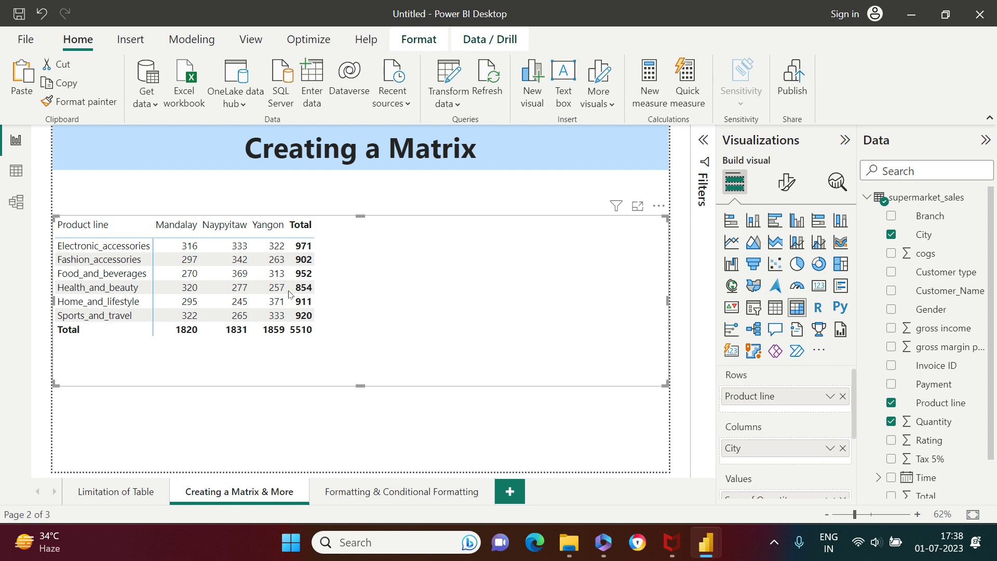
left_click(245, 40)
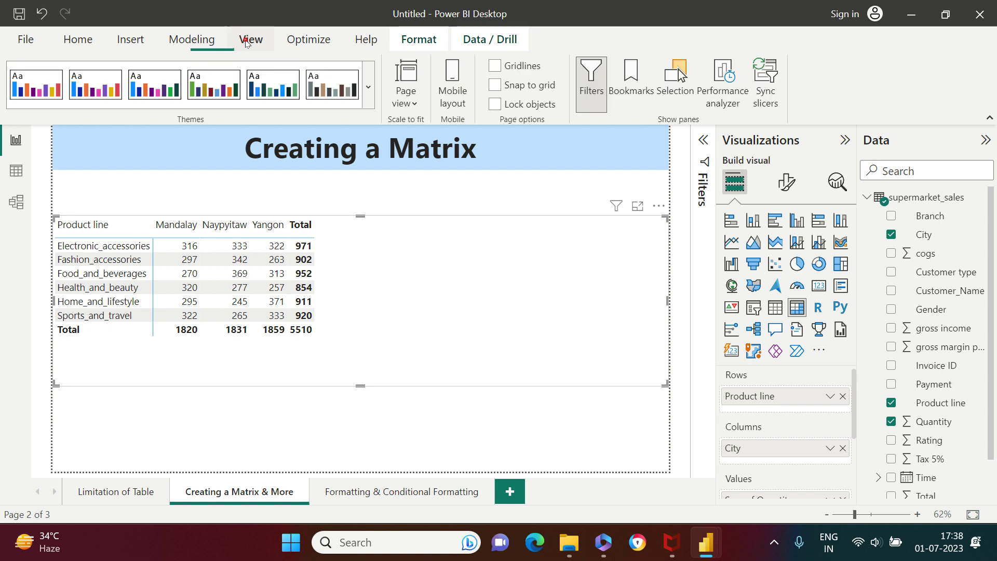
left_click(365, 80)
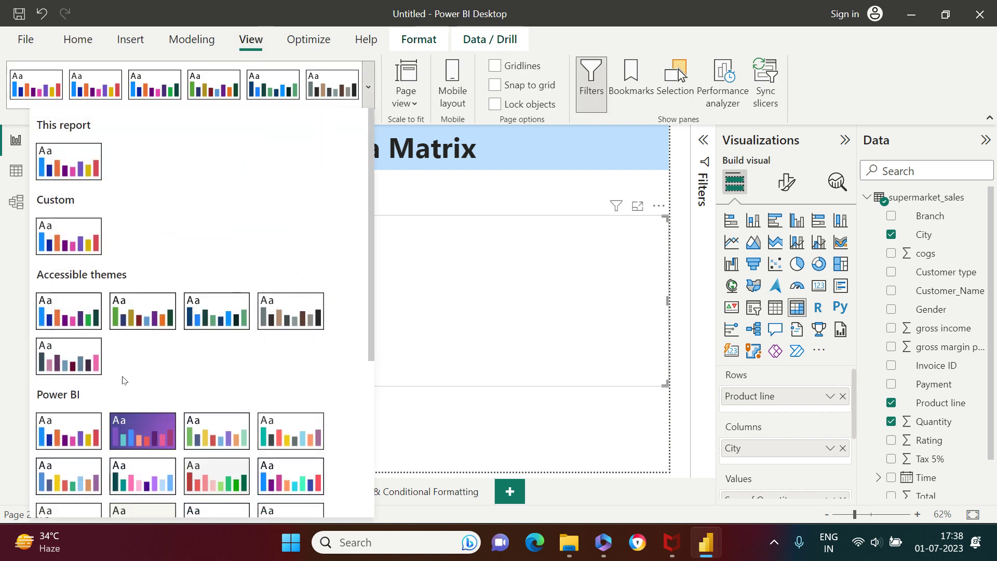
scroll(124, 425, "down", 5)
left_click(95, 452)
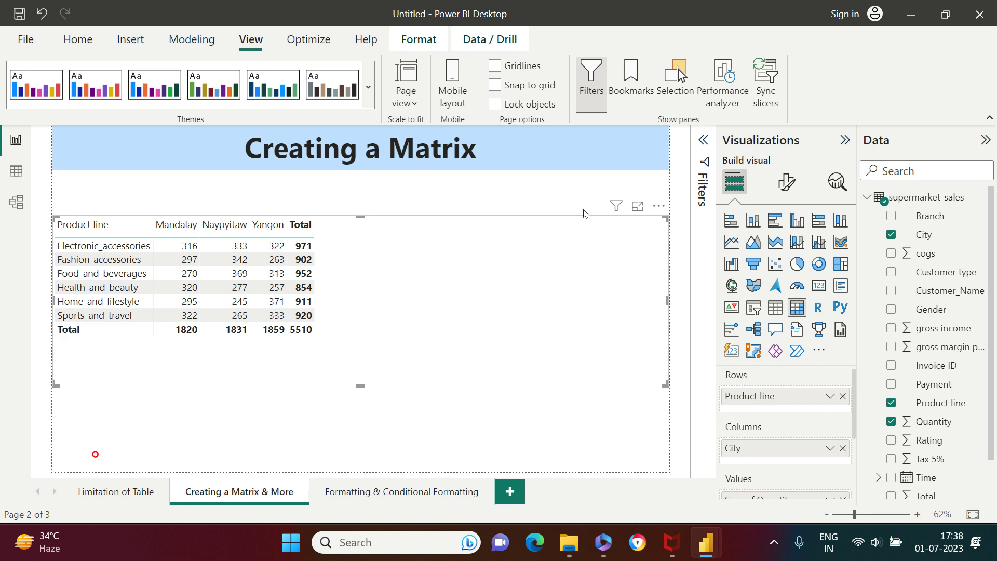
left_click(220, 112)
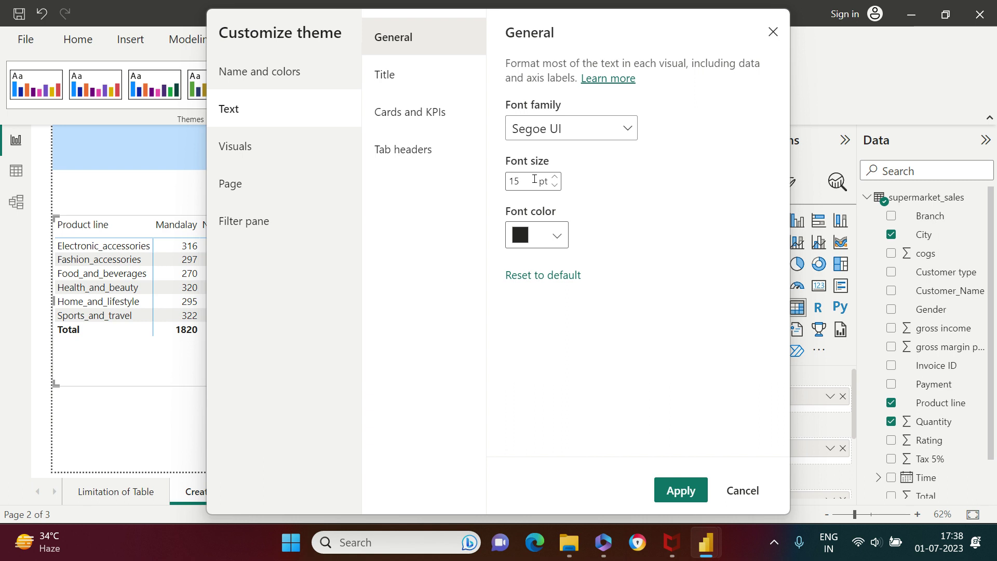
left_click(736, 496)
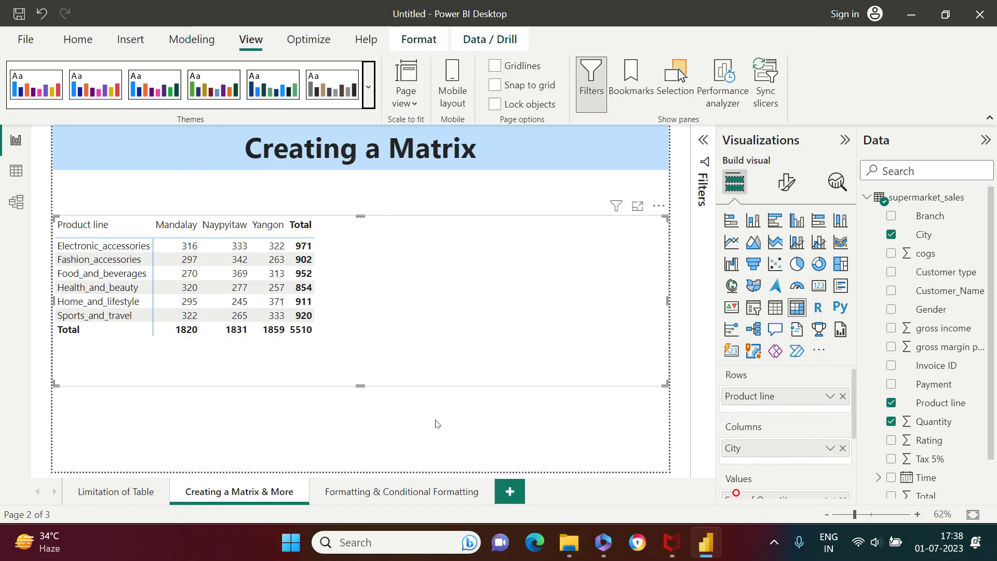
left_click(429, 418)
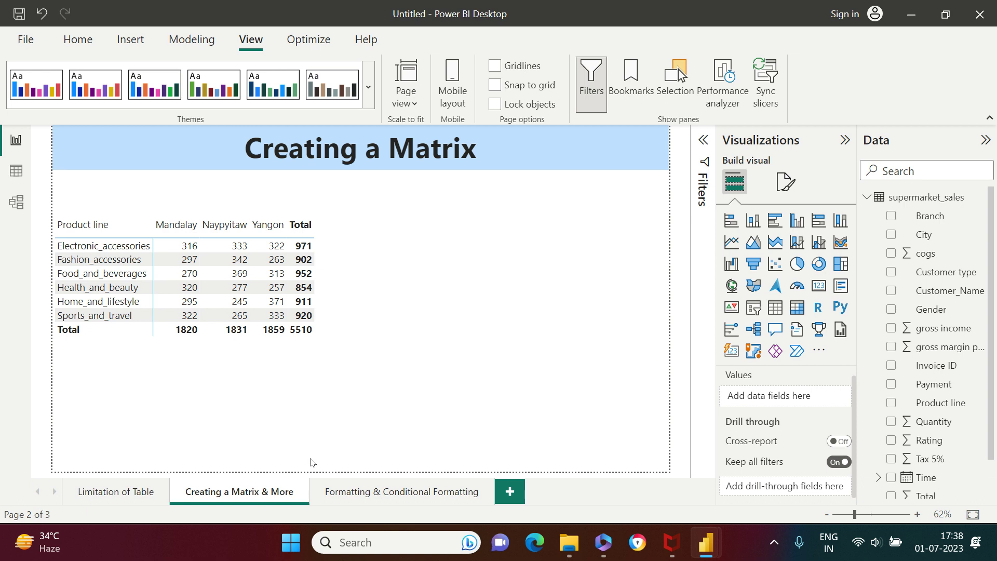
Add Payment and Gender as row levels below Product line, and expand Electronic_accessories and its Cash row
left_click(379, 325)
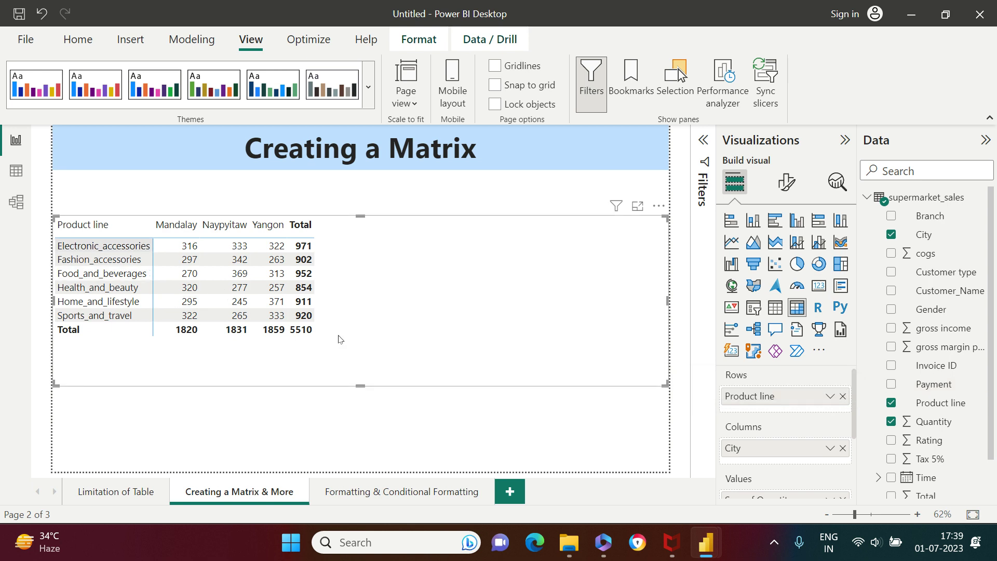
left_click_drag(945, 390, 803, 410)
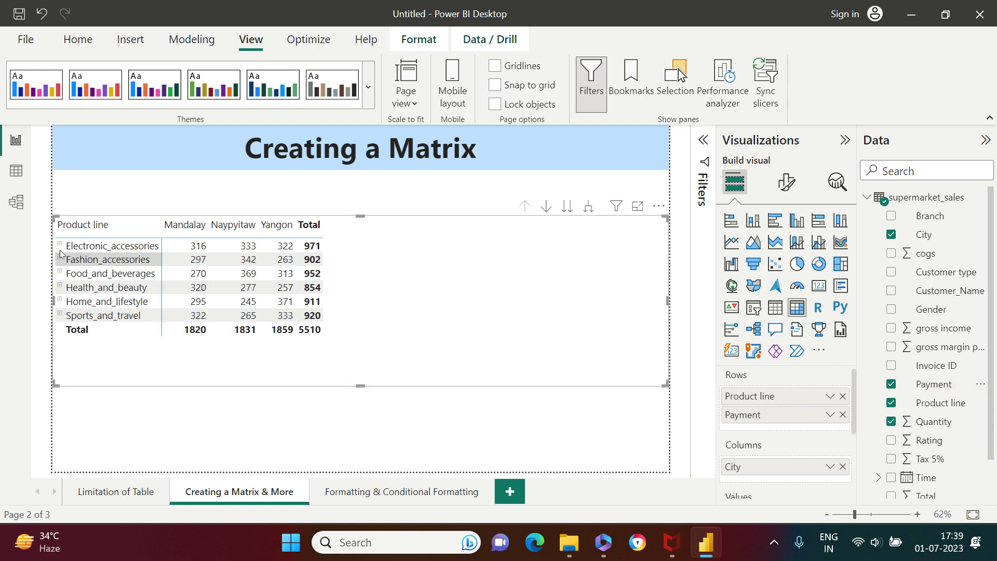
left_click(60, 245)
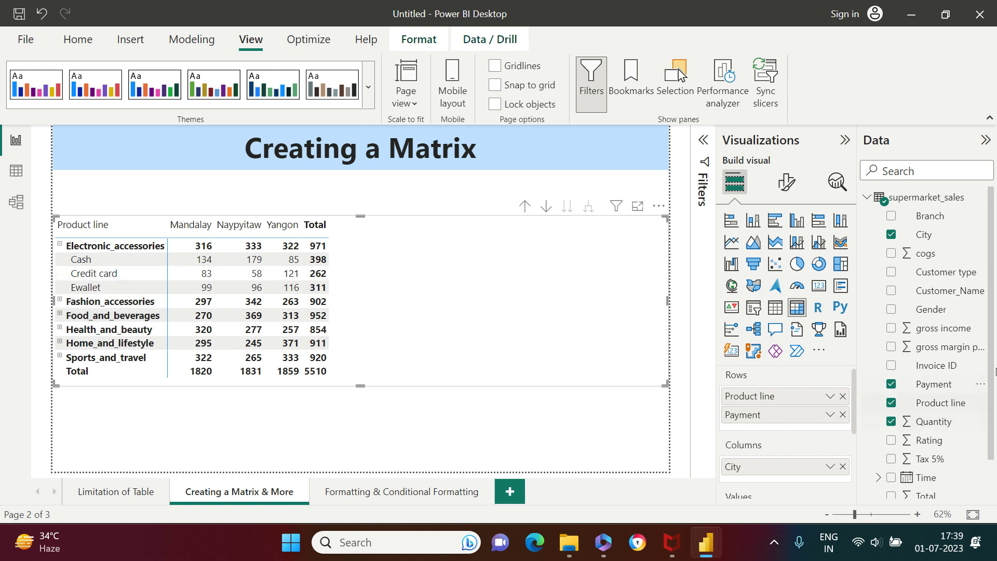
left_click_drag(931, 310, 784, 425)
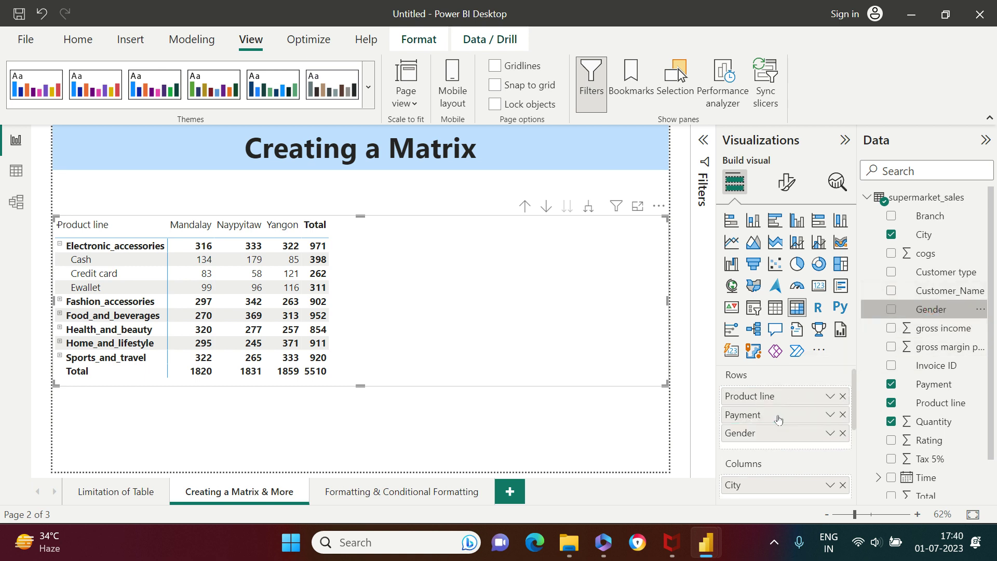
left_click(65, 258)
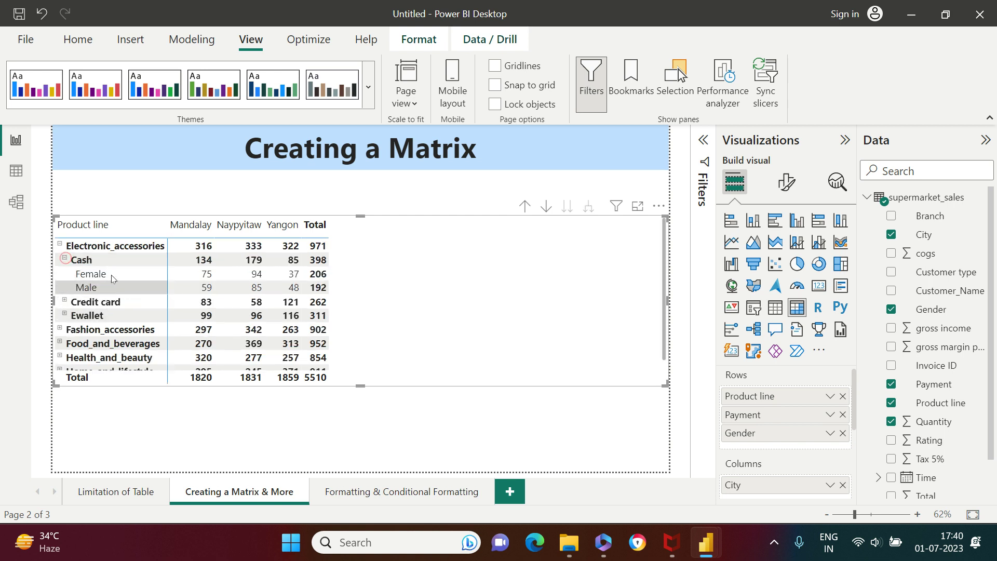
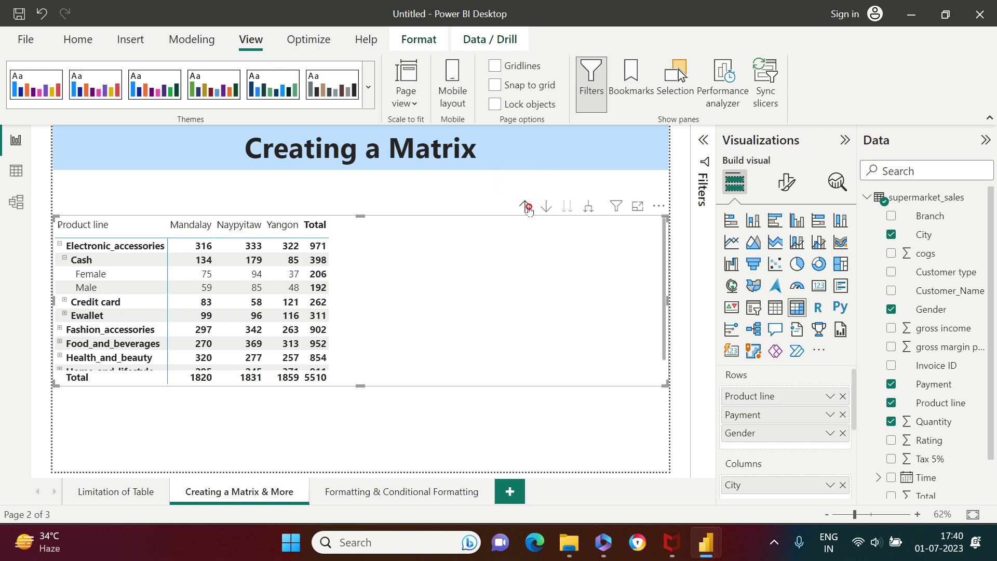
Drill the matrix rows back up to the Product line level
left_click(527, 207)
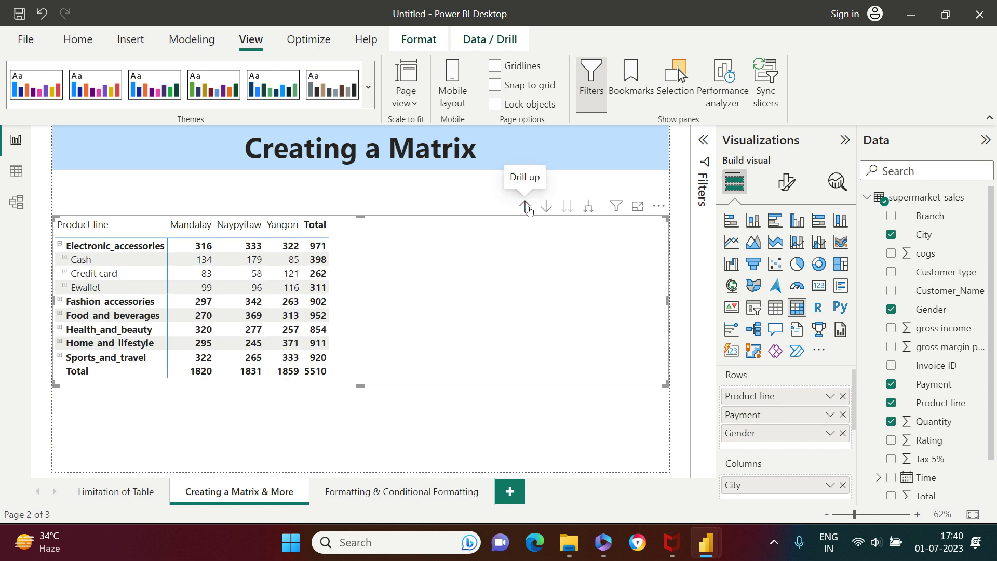
left_click(528, 207)
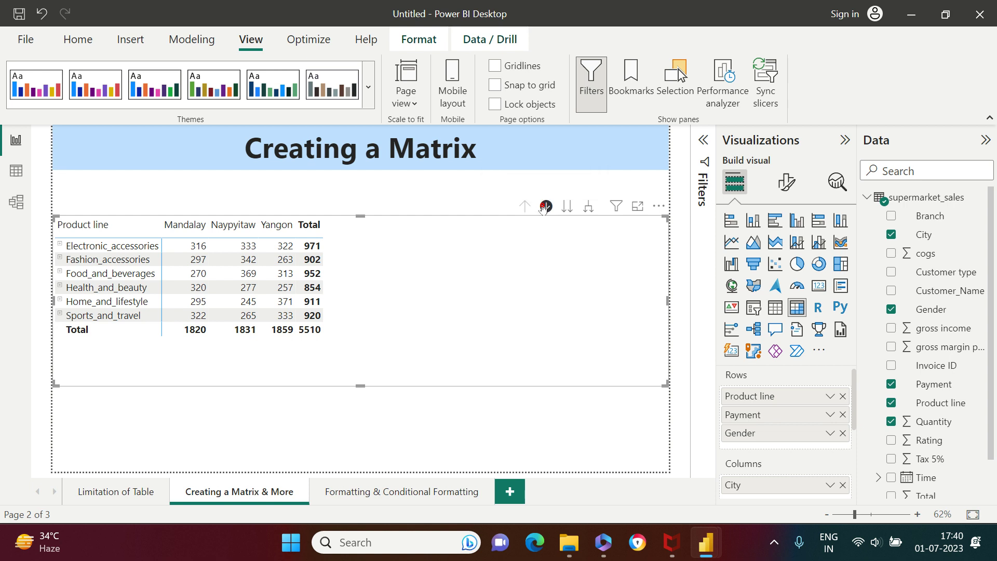
Drill down the matrix rows into Electronic_accessories and into its Cash row, switching drill mode off at the end
left_click(545, 207)
left_click(82, 248)
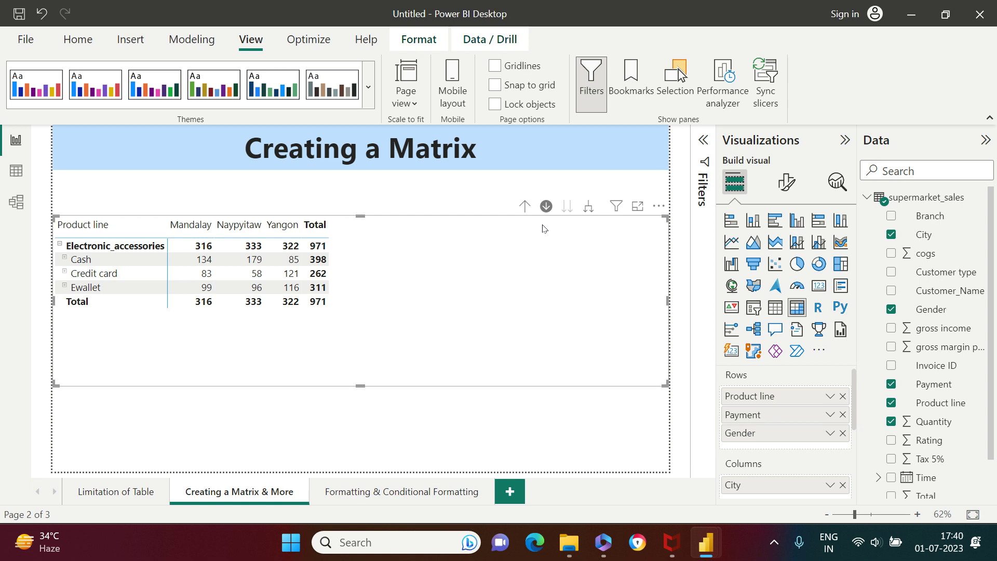
left_click(545, 207)
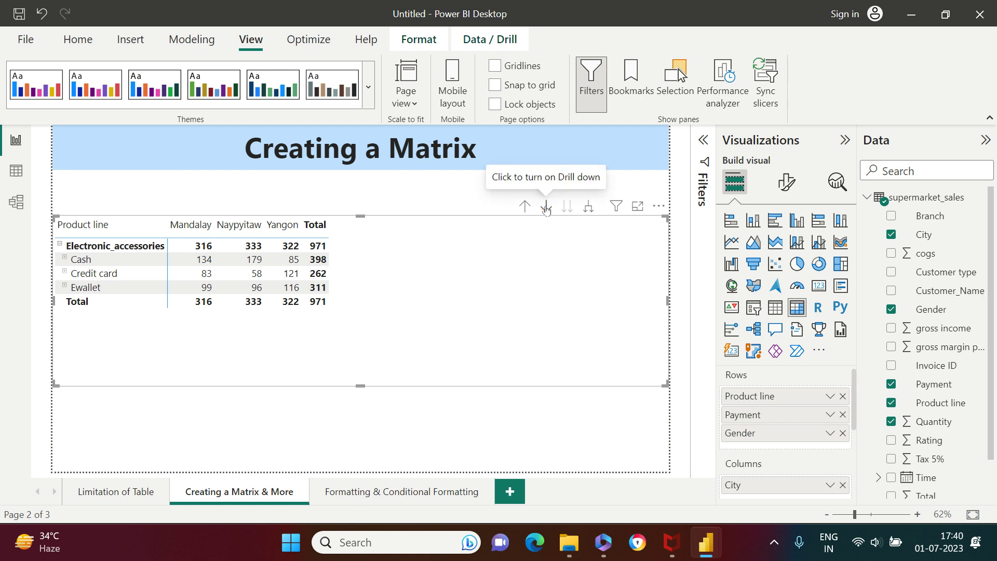
left_click(546, 207)
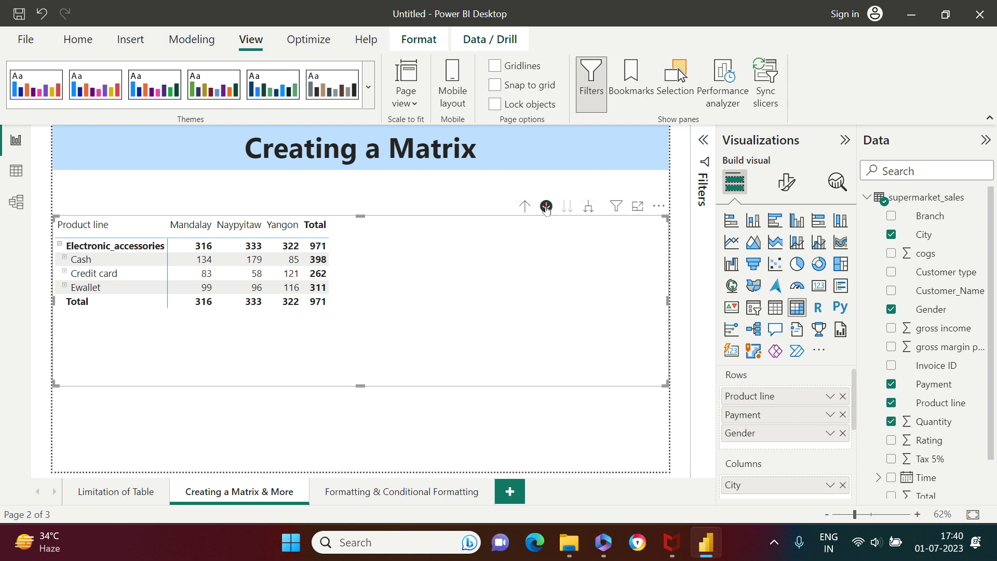
left_click(113, 260)
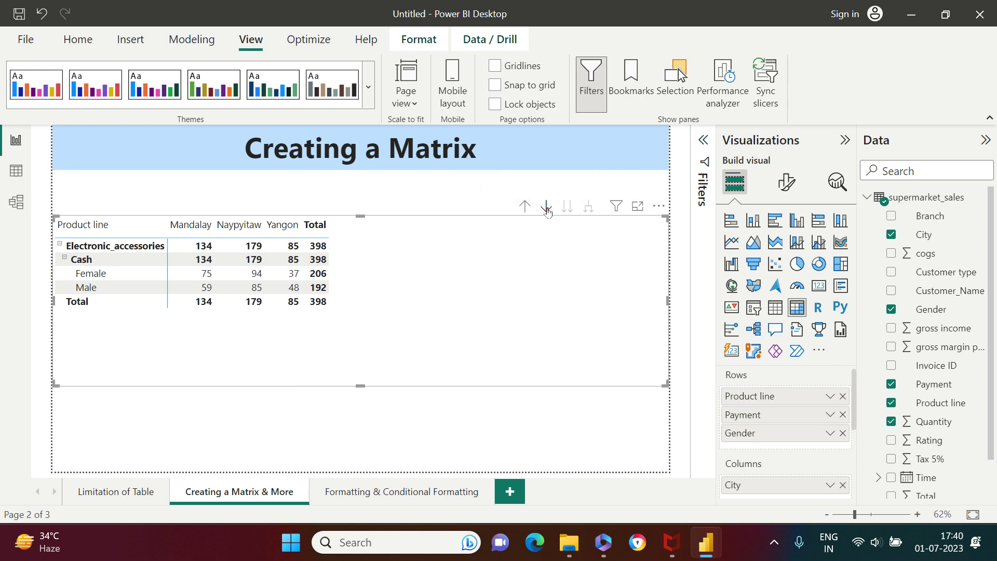
left_click(545, 207)
Drill the matrix rows back up to show every product line with its Payment level, and dismiss the visual queries tip
left_click(524, 206)
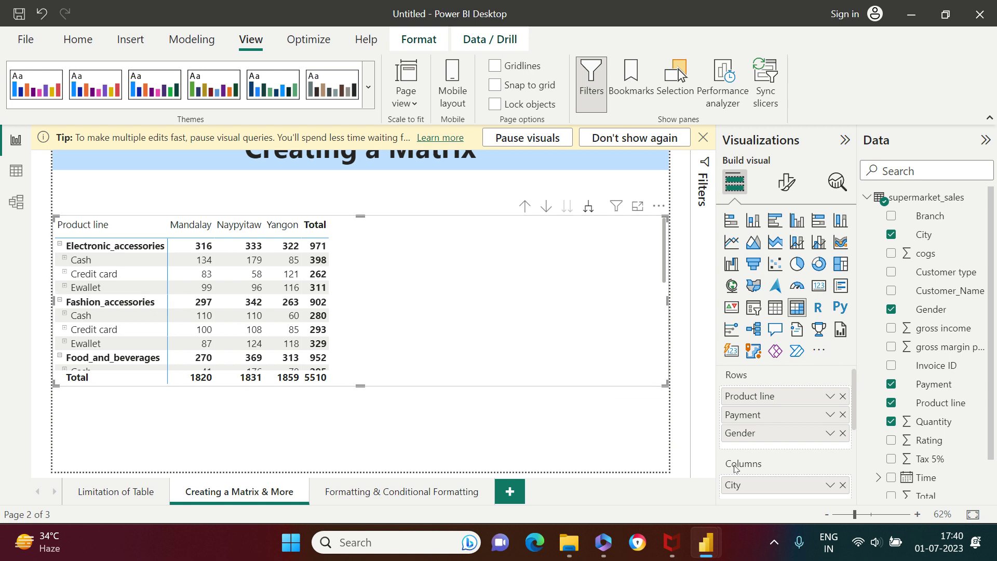
left_click(703, 137)
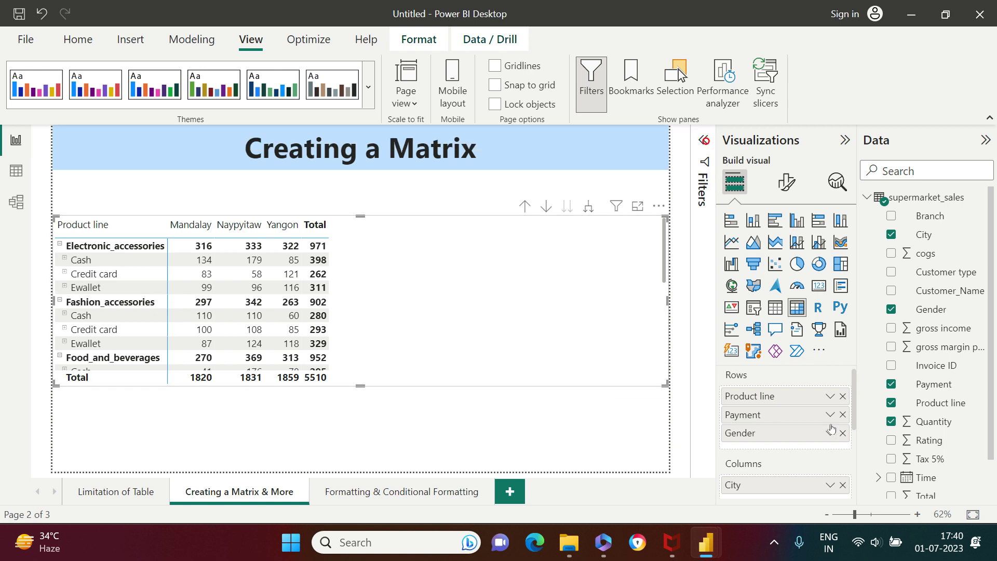
Move Gender from the matrix rows to the columns below City, and expand the columns to the Gender level
left_click_drag(854, 394, 852, 421)
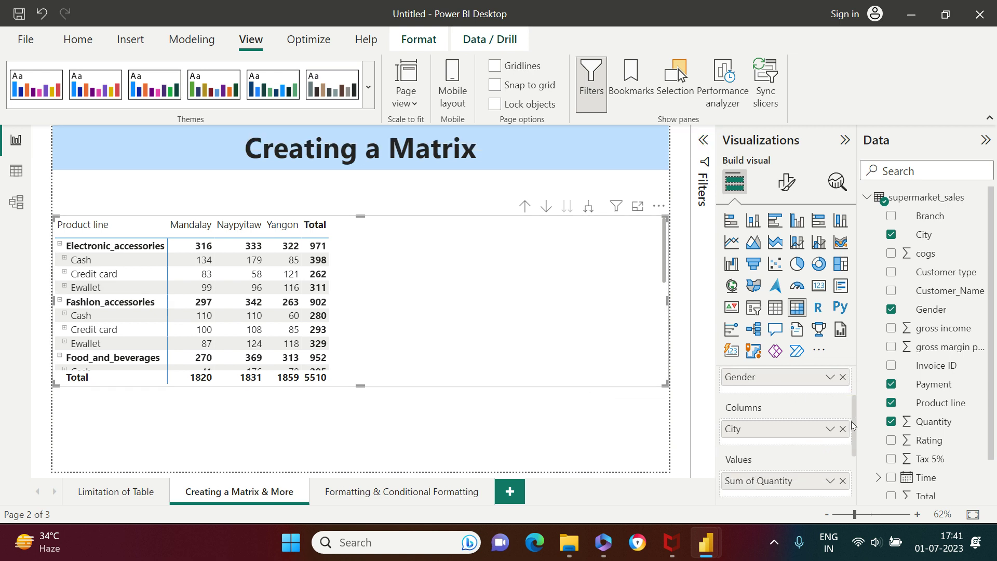
left_click_drag(743, 382, 767, 445)
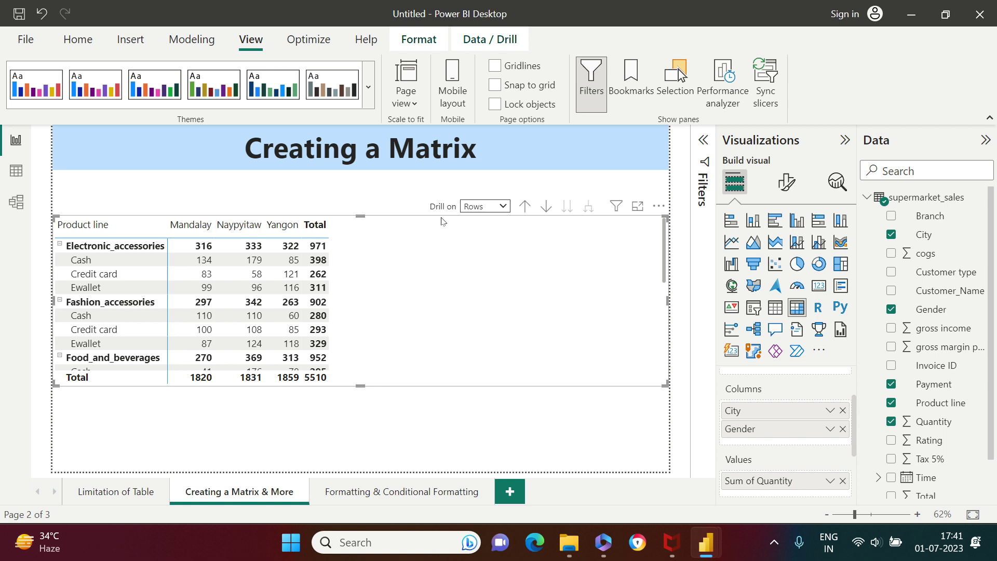
left_click(505, 206)
left_click(482, 232)
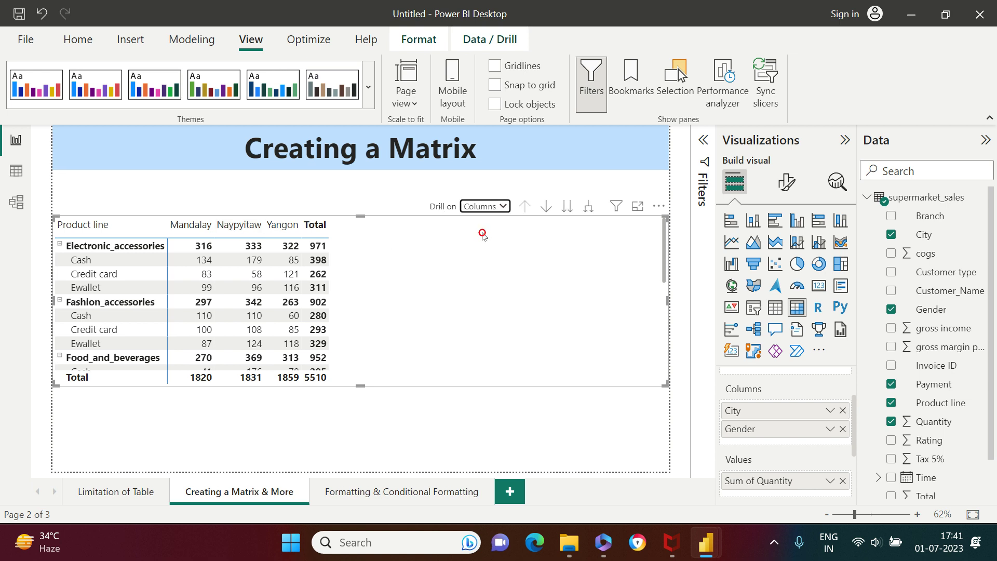
left_click(583, 209)
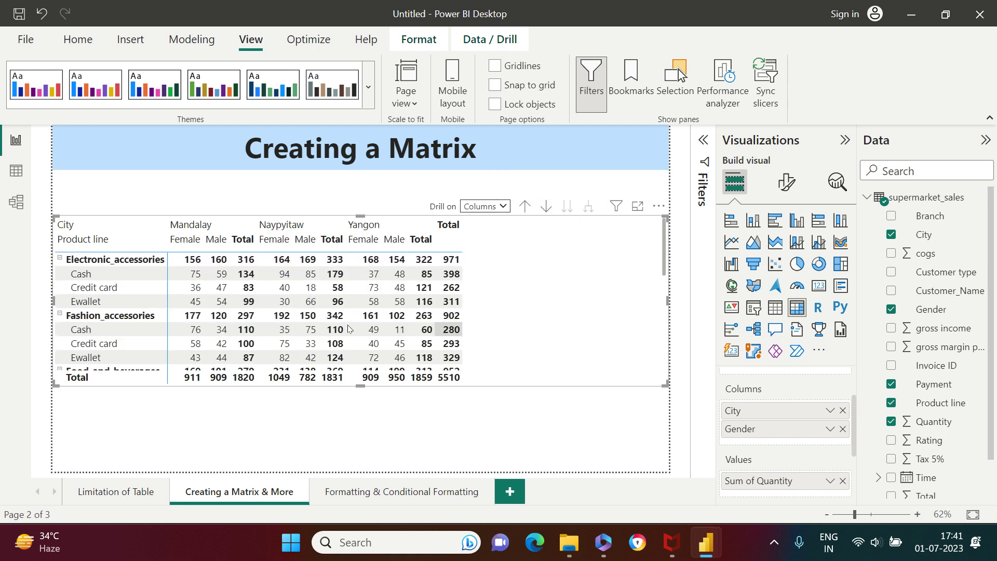
Enlarge the matrix to fill the page area below the Creating a Matrix title
left_click_drag(362, 384, 361, 462)
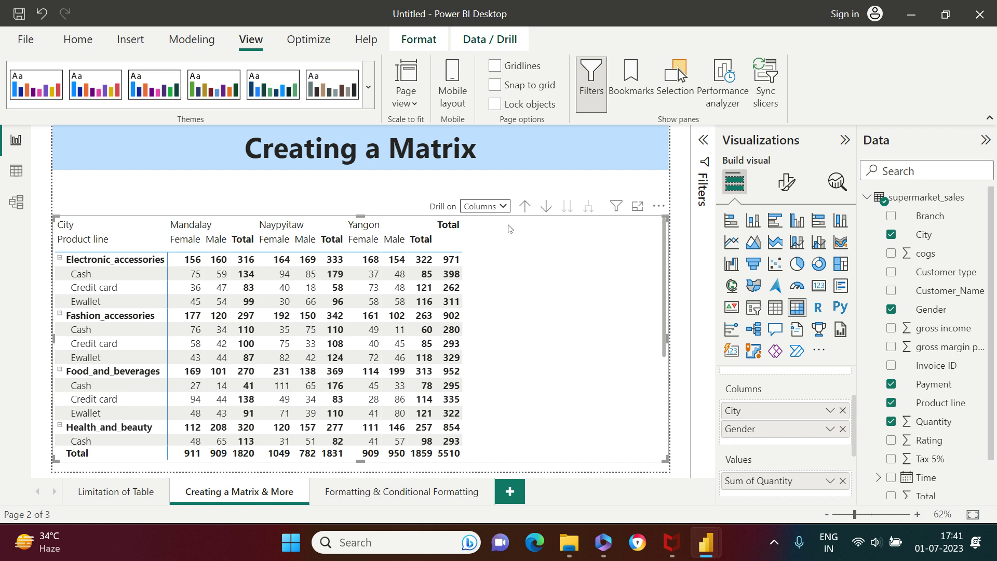
left_click(598, 177)
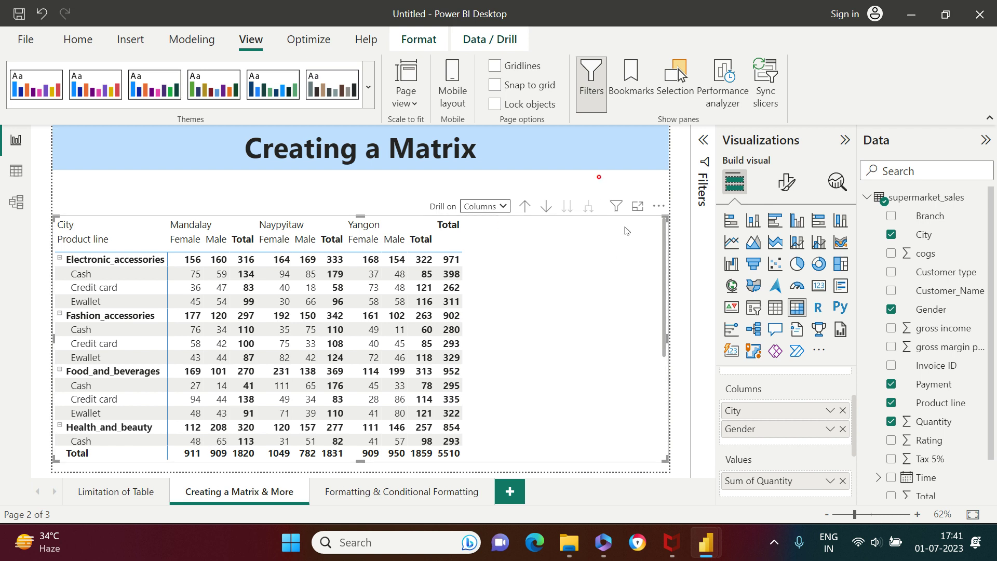
left_click(561, 231)
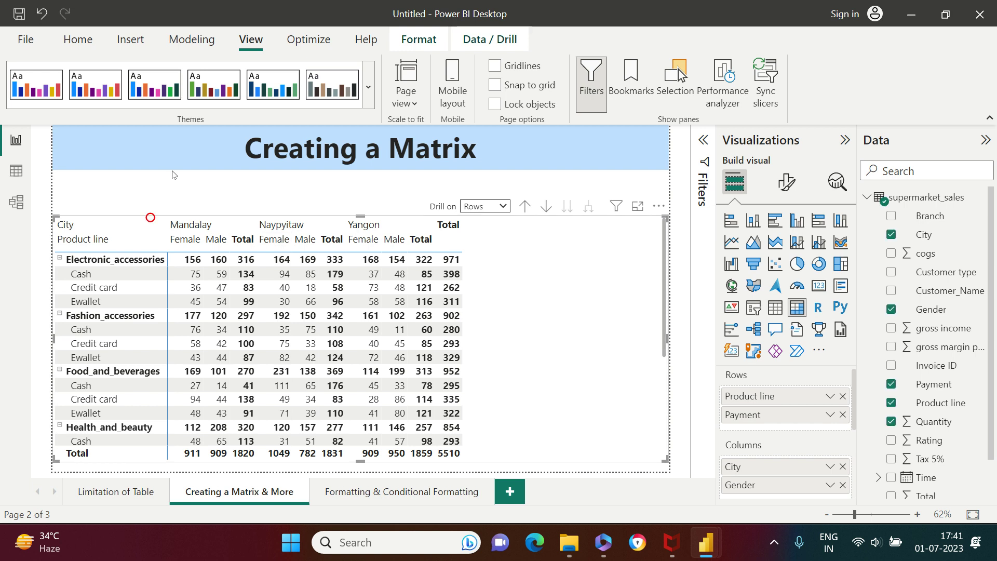
left_click(517, 180)
left_click(565, 215)
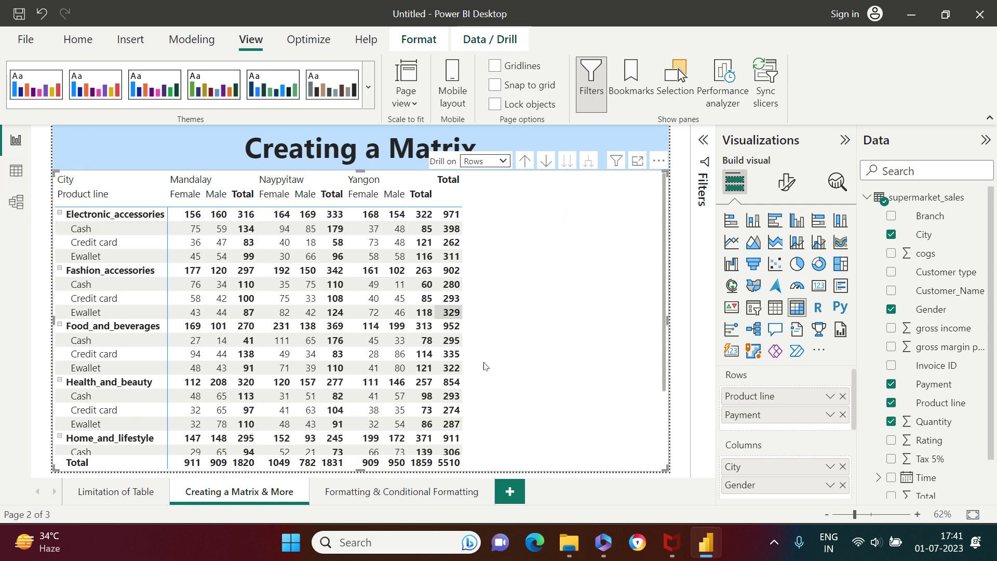
left_click(568, 371)
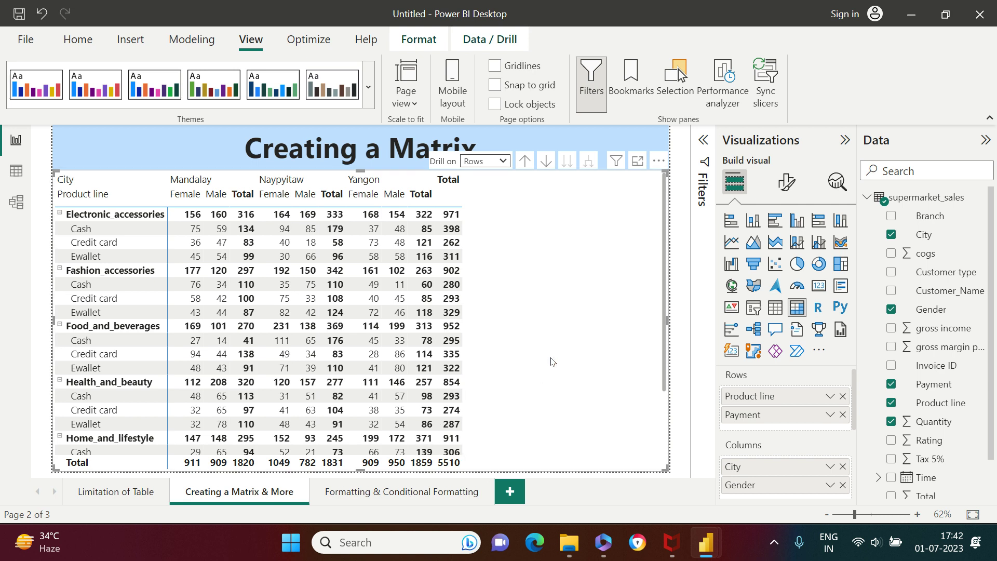
left_click(378, 500)
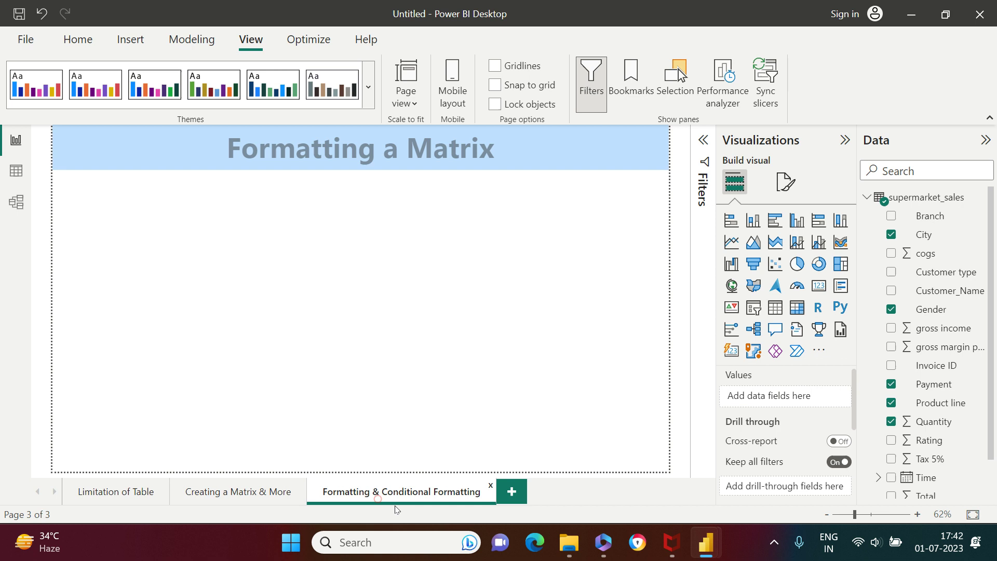
key("ctrl+v")
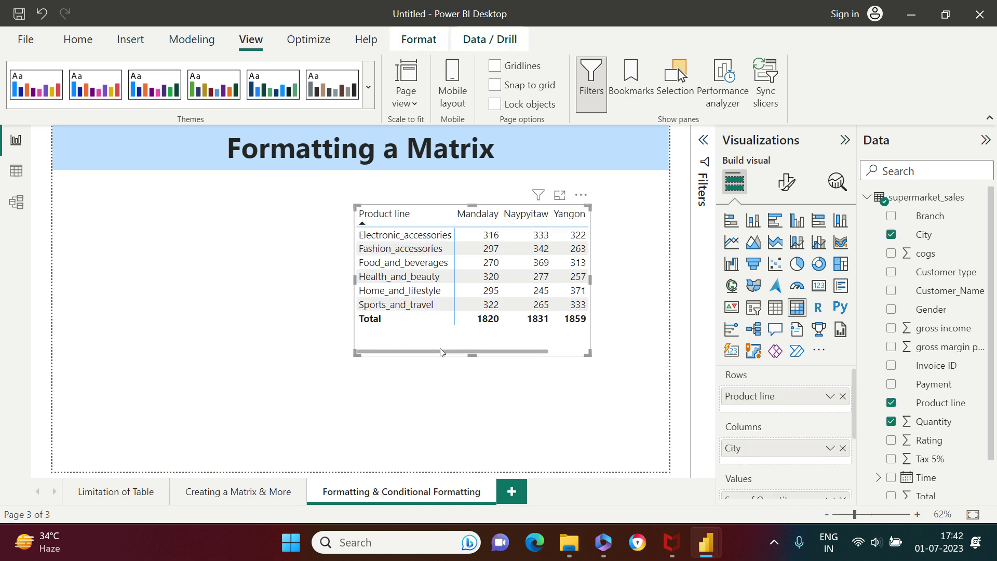
key("Delete")
Copy the matrix from the Creating a Matrix & More page and paste it on the Formatting & Conditional Formatting page
left_click(199, 490)
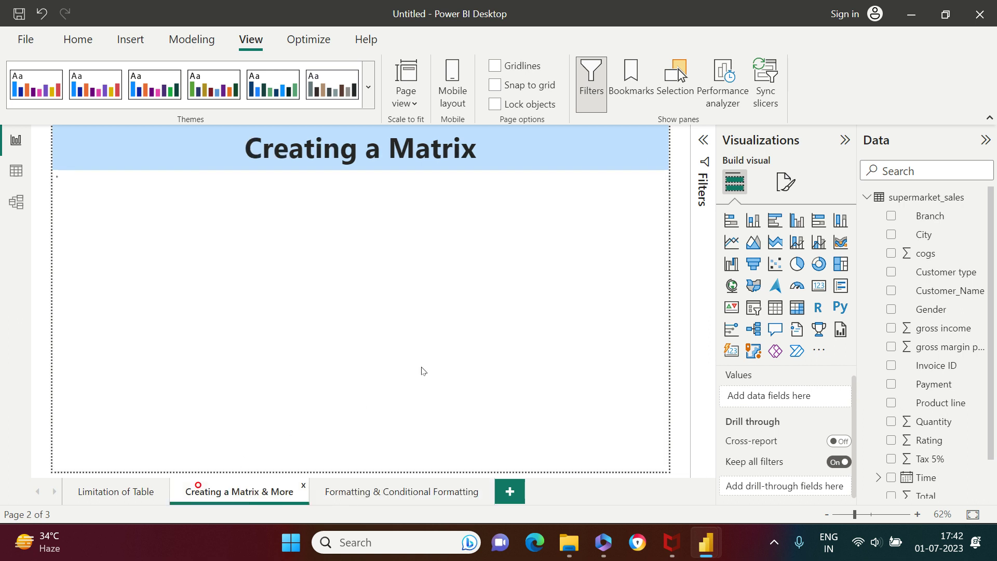
left_click(504, 337)
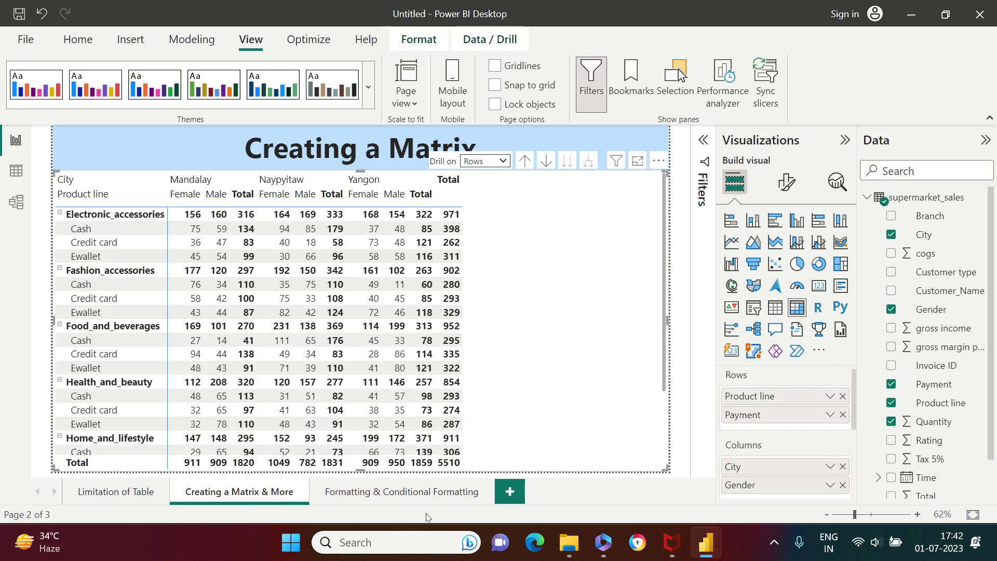
left_click(417, 493)
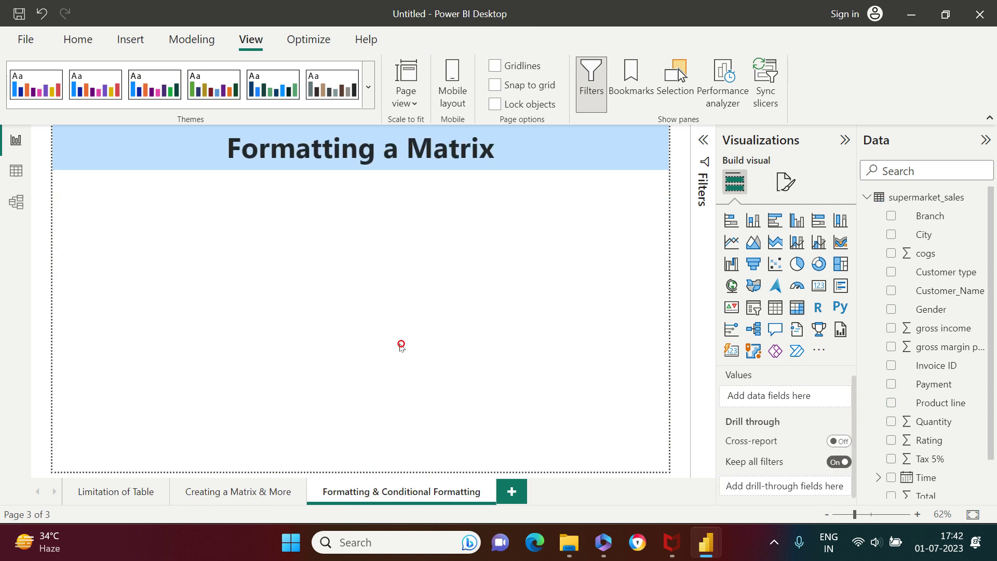
key("ctrl+v")
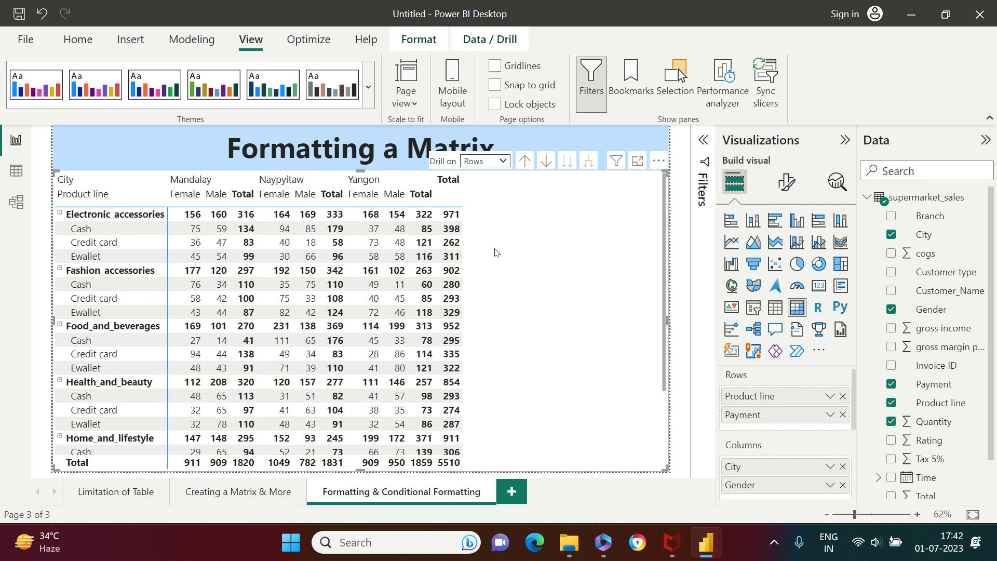
Open the style preset options in the pasted matrix's visual formatting
left_click(786, 181)
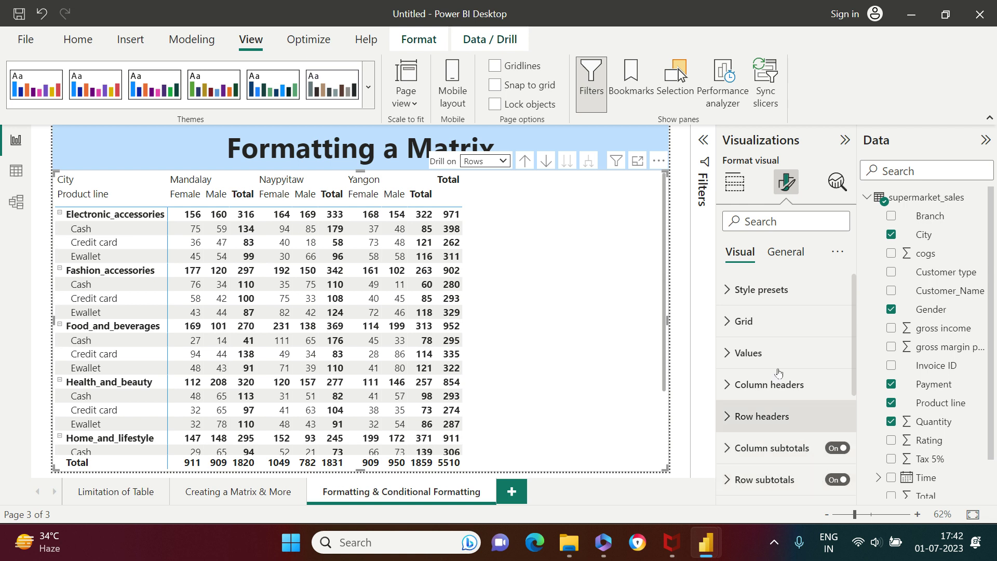
left_click(726, 290)
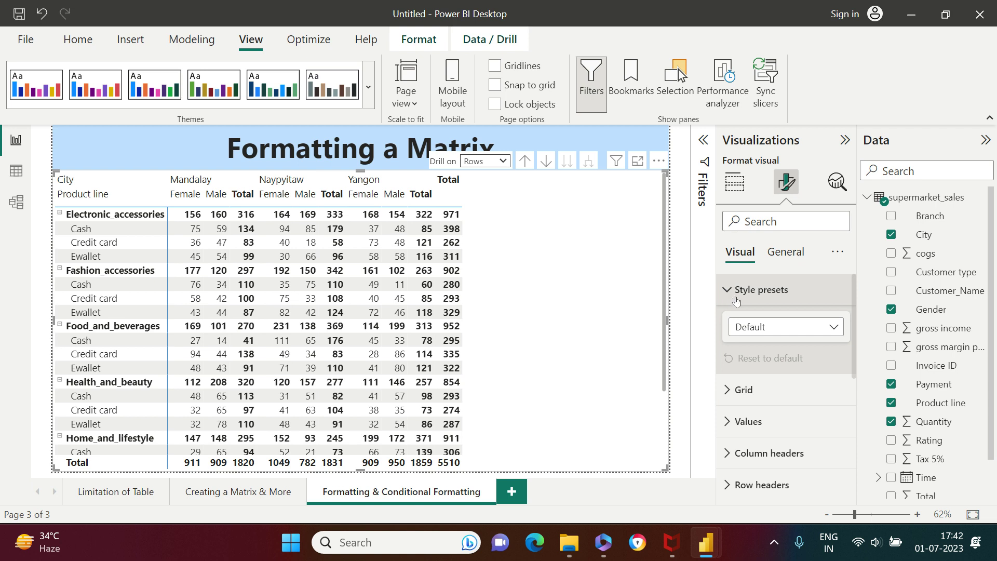
Try the Sparse style preset on the matrix, and return it to the Default preset
left_click(756, 327)
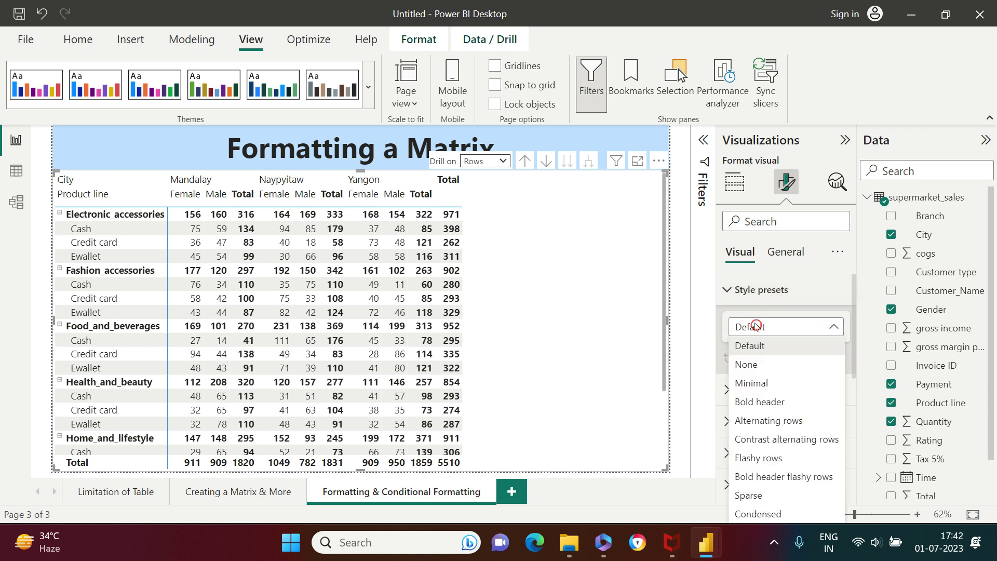
left_click(755, 499)
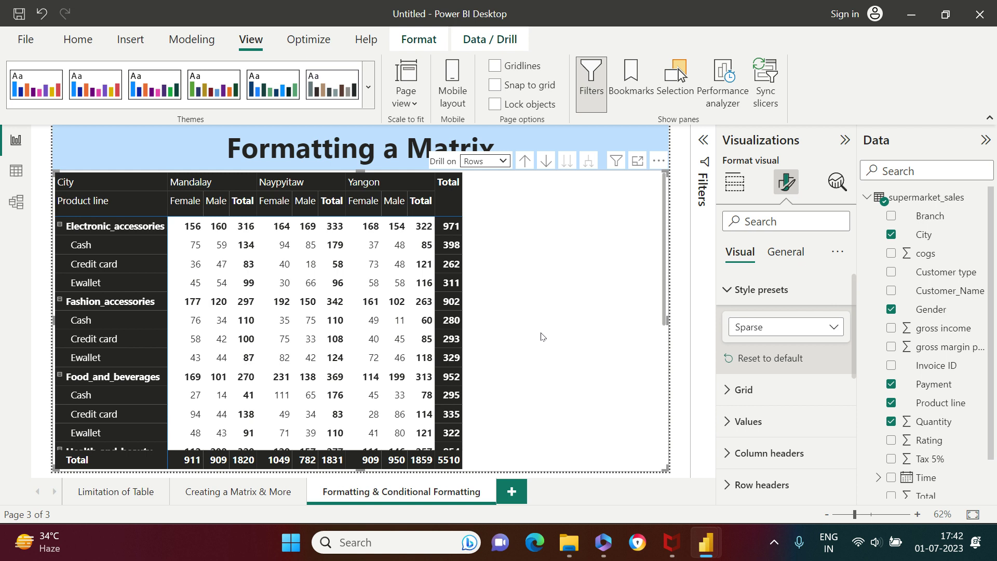
key("ctrl+z")
left_click(811, 327)
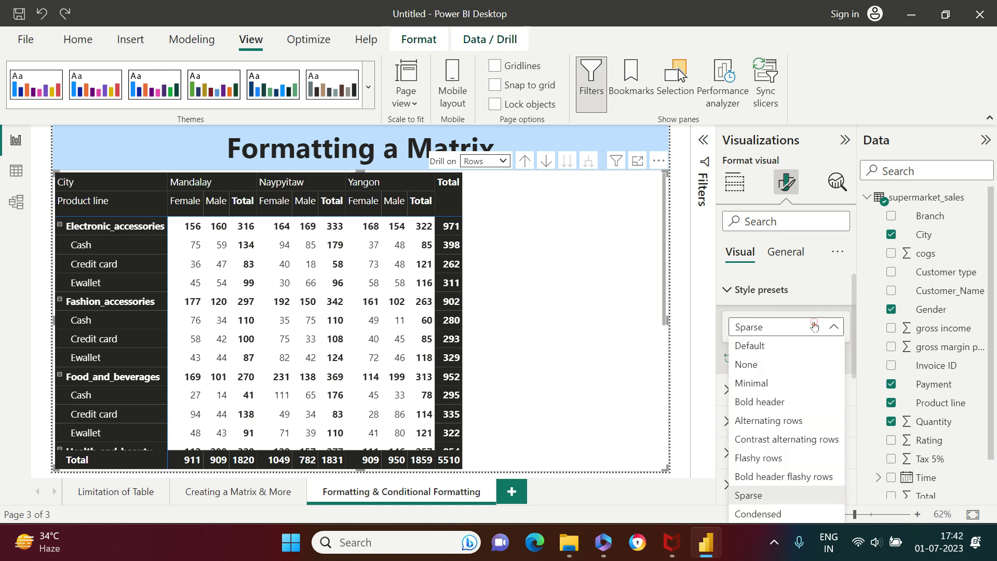
left_click(777, 345)
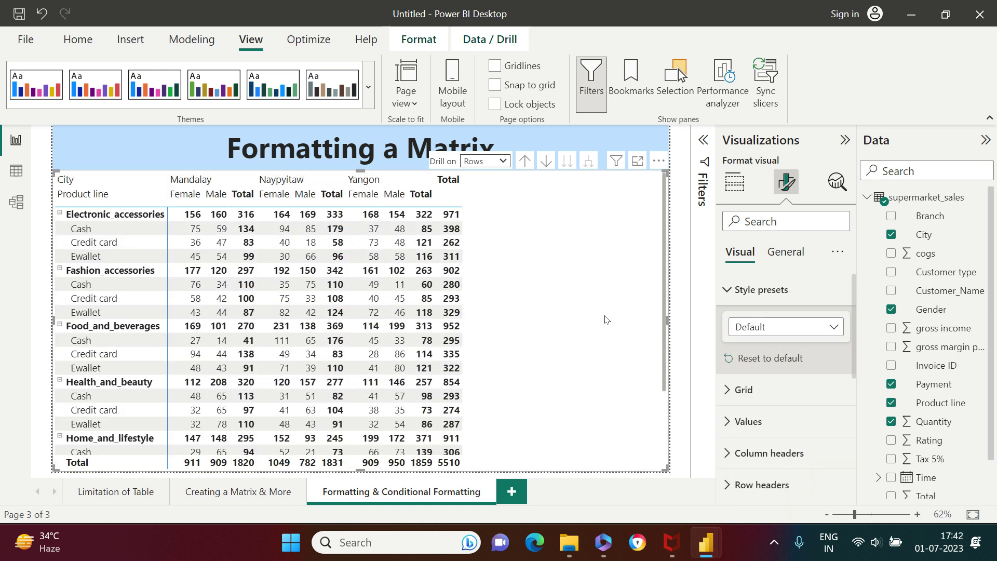
Apply the Minimal style preset to the matrix
left_click(777, 326)
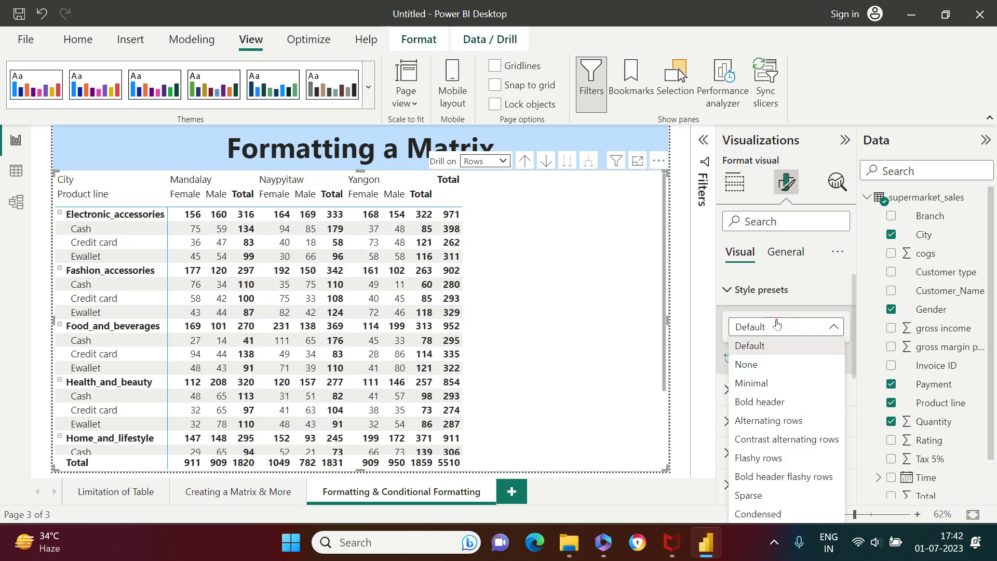
left_click(767, 384)
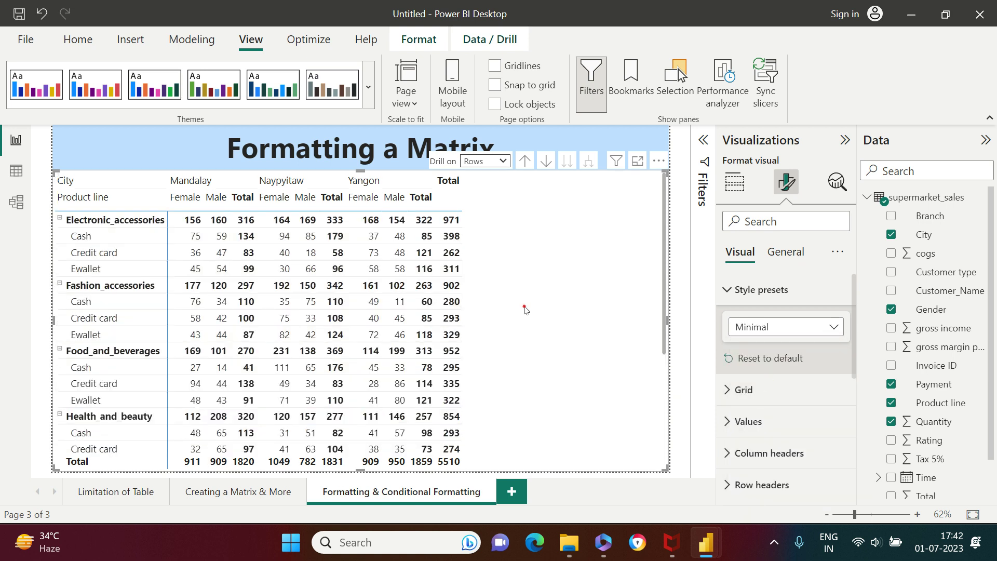
Look through the matrix's other visual formatting sections, from grid and headers to subtotals and cell elements, and return to its field setup
scroll(829, 401, "down", 2)
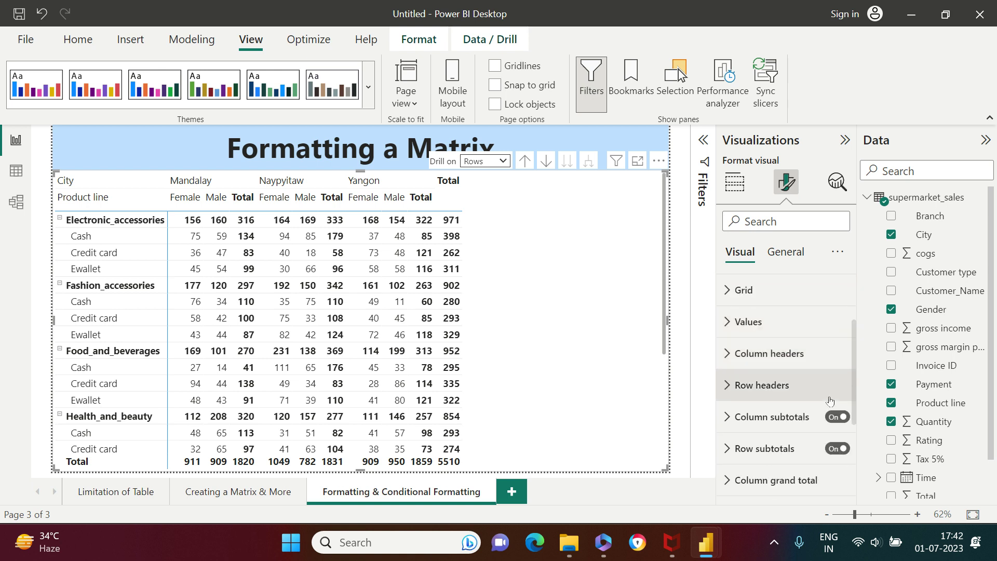
scroll(800, 374, "down", 2)
scroll(811, 390, "up", 1)
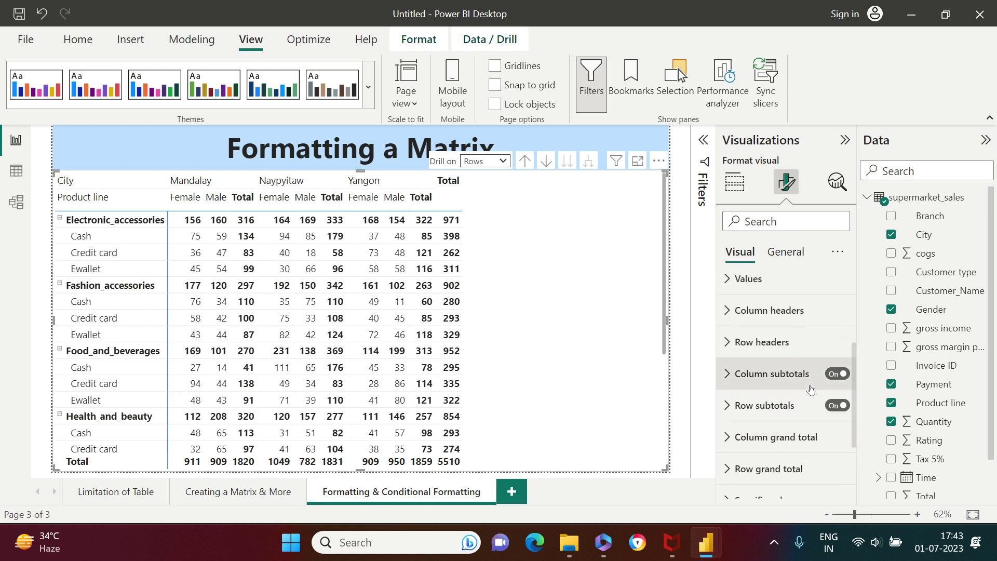
scroll(810, 390, "up", 1)
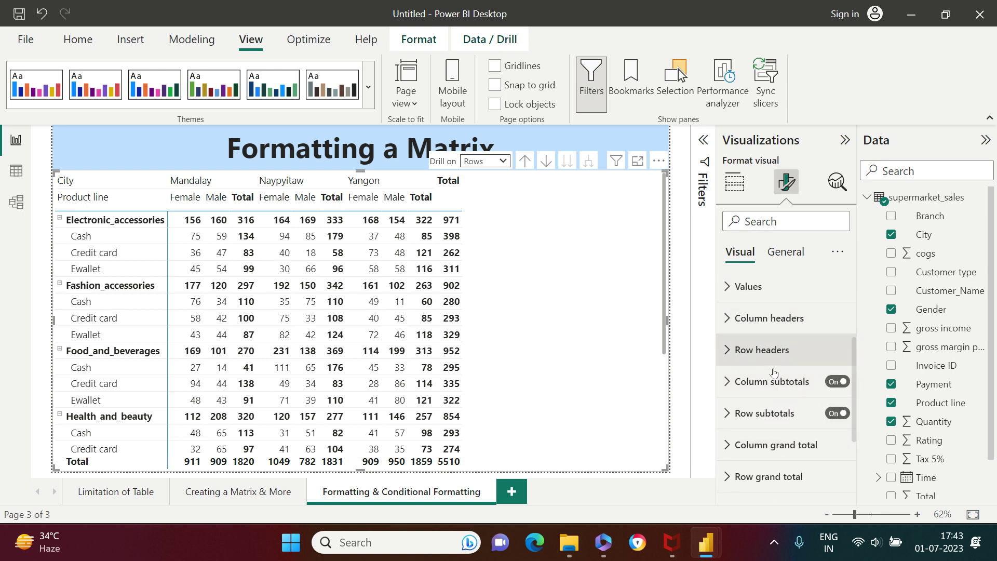
scroll(781, 415, "down", 3)
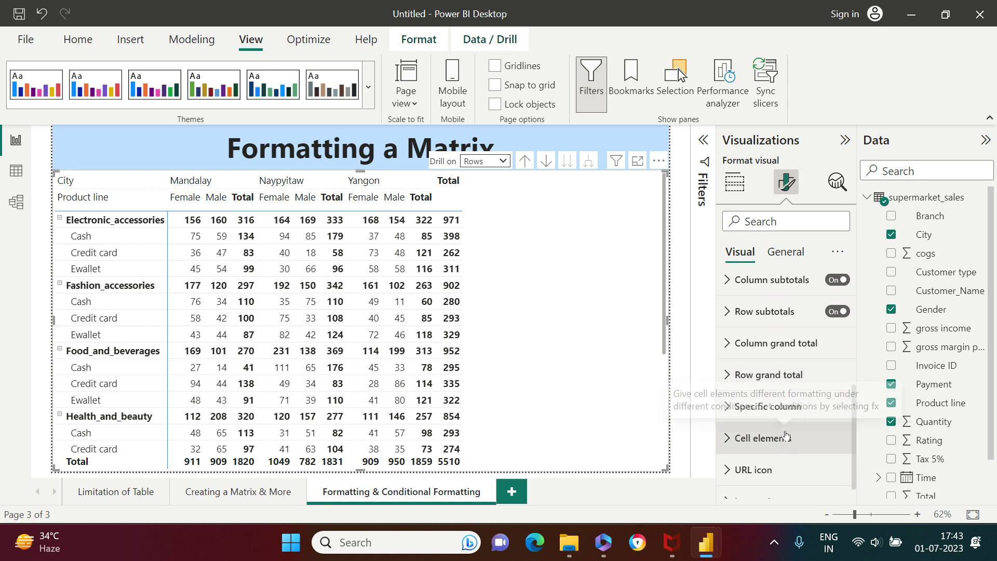
scroll(785, 435, "down", 1)
scroll(781, 333, "up", 5)
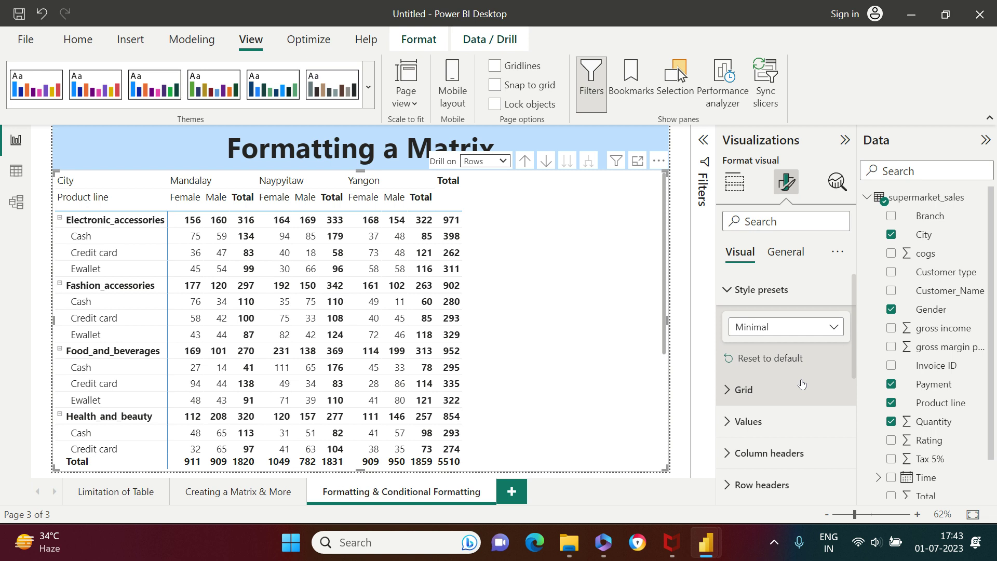
left_click(733, 183)
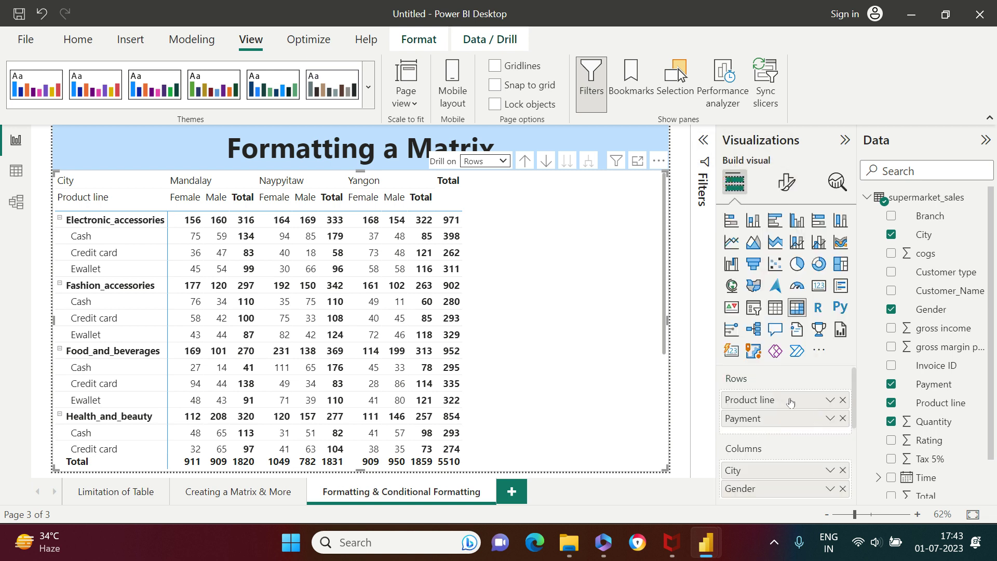
Open background color conditional formatting for the matrix's Sum of Quantity values and set its format style to Rules
scroll(785, 401, "down", 3)
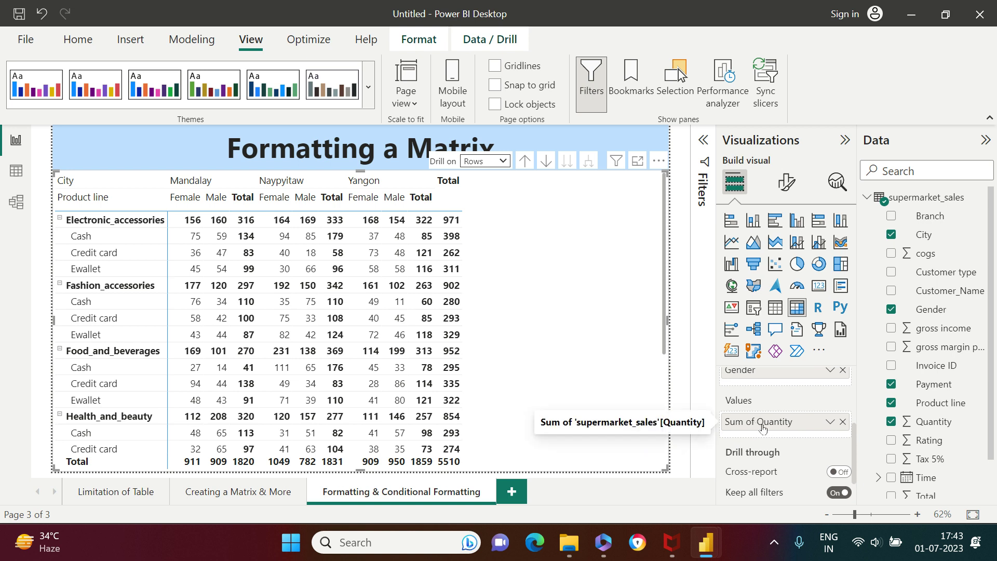
right_click(761, 426)
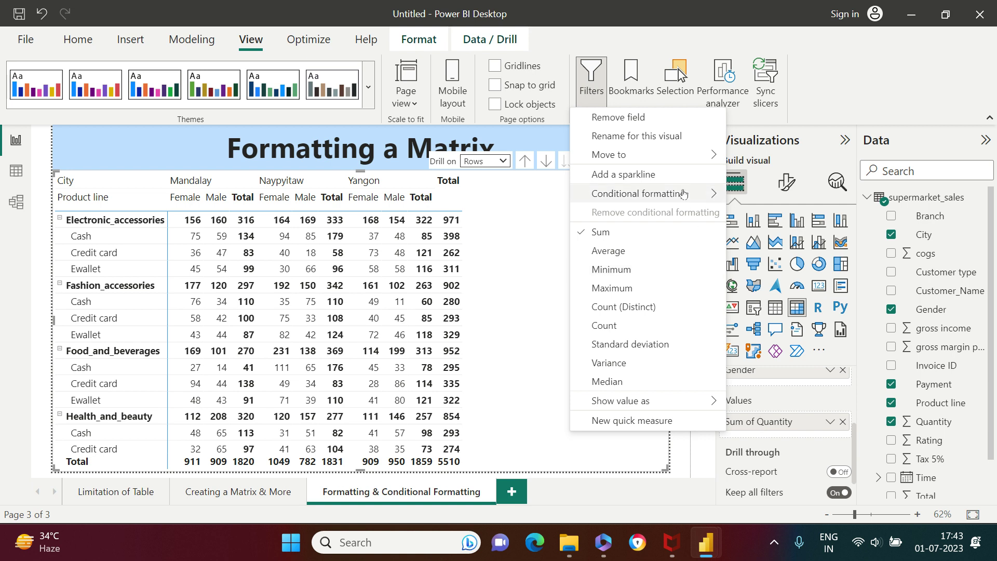
mouse_move(684, 193)
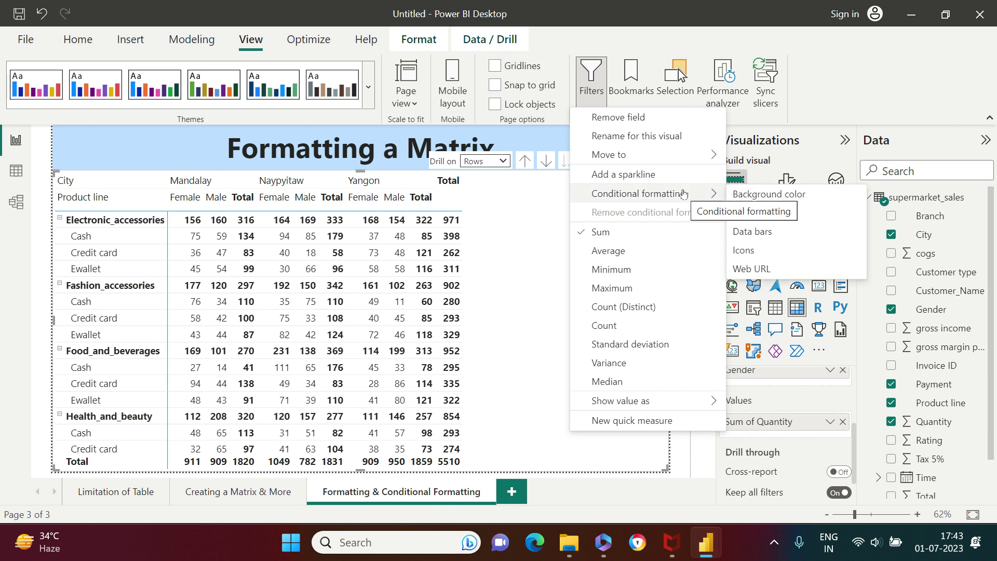
left_click(757, 196)
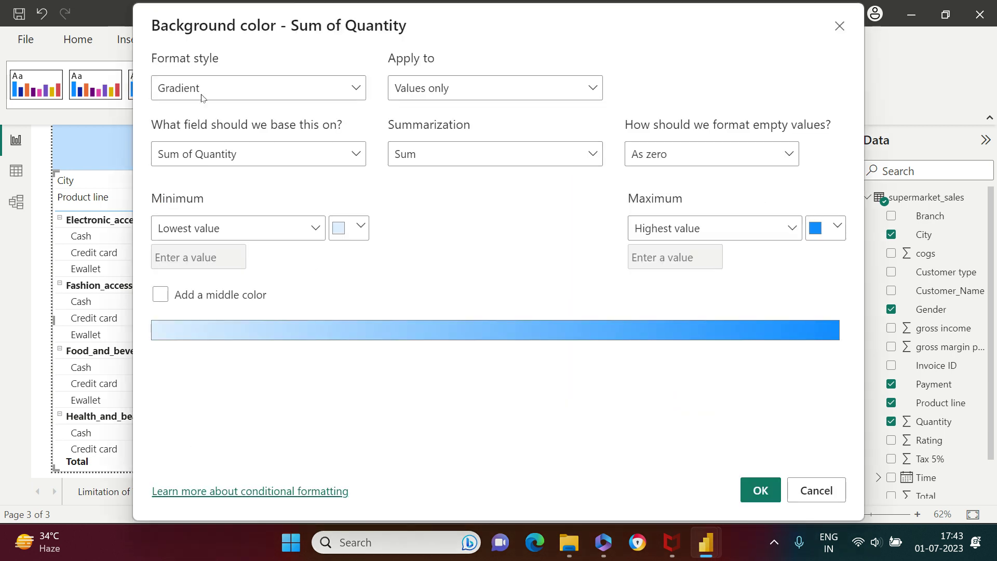
left_click(251, 86)
left_click(198, 140)
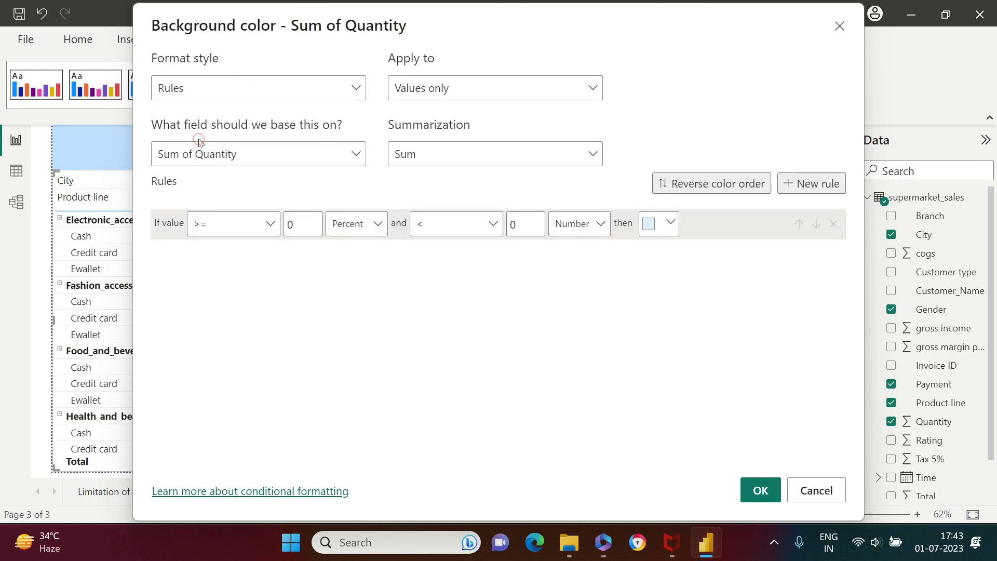
Define the background rule as red for values from 50 percent to below the number 1000, and apply it
double_click(294, 222)
type("5")
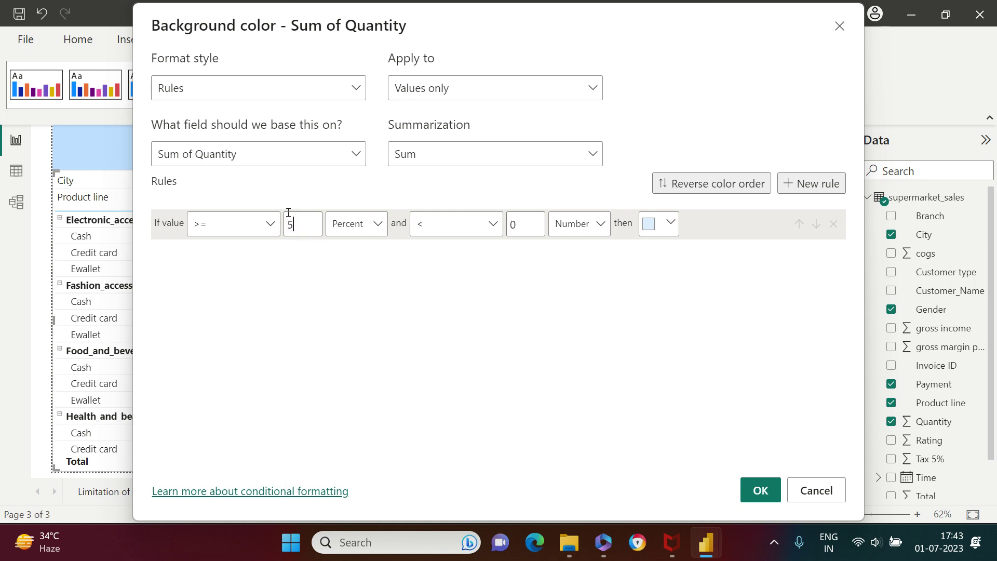
left_click(282, 288)
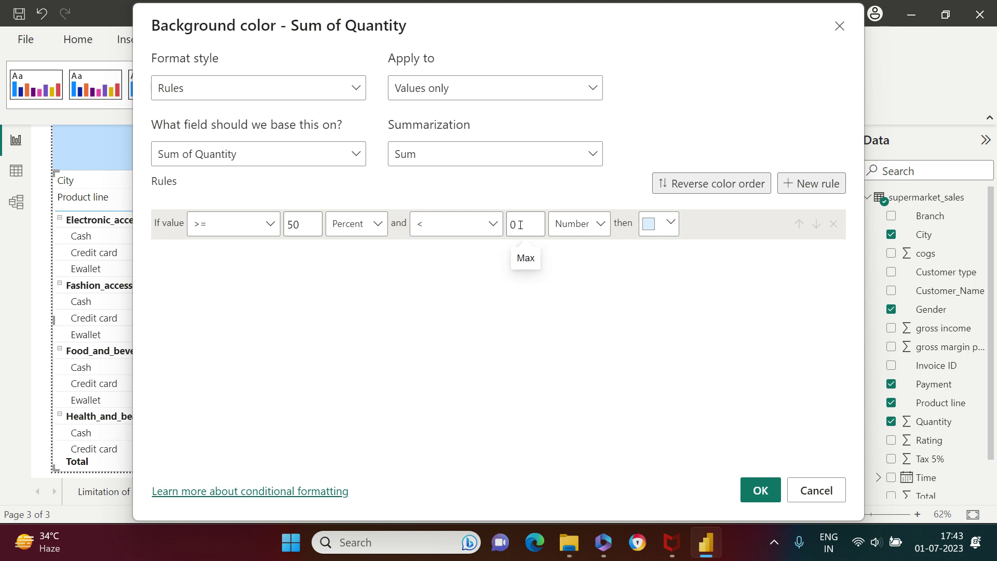
key("BackSpace")
type("1000")
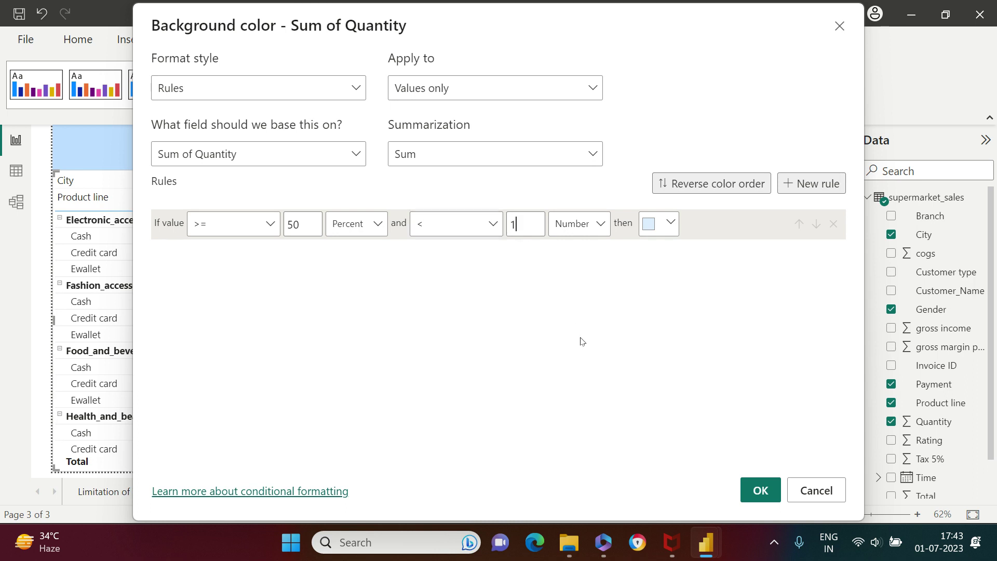
left_click(664, 224)
left_click(757, 437)
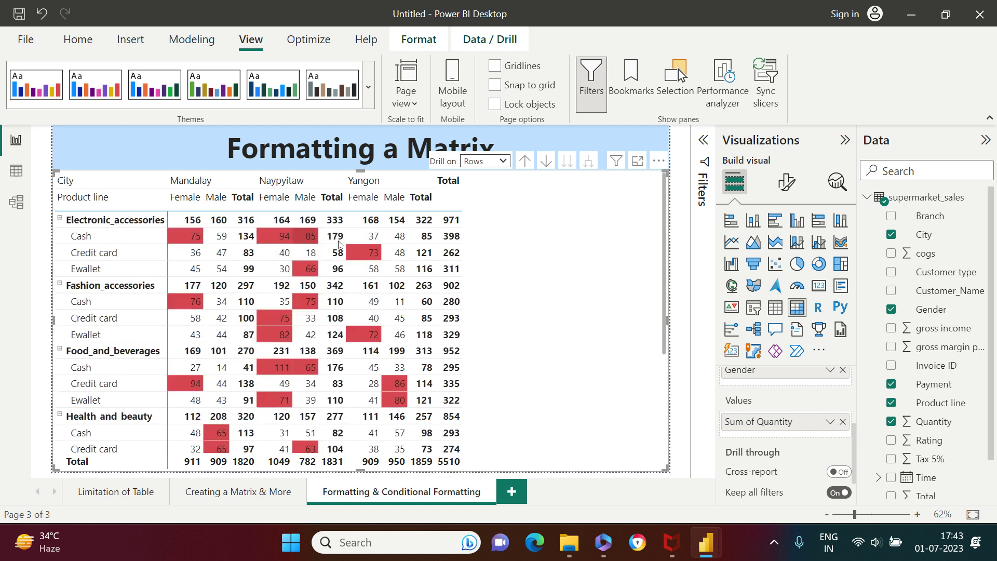
Open font color conditional formatting for Sum of Quantity and set its format style to Rules
right_click(766, 421)
mouse_move(705, 191)
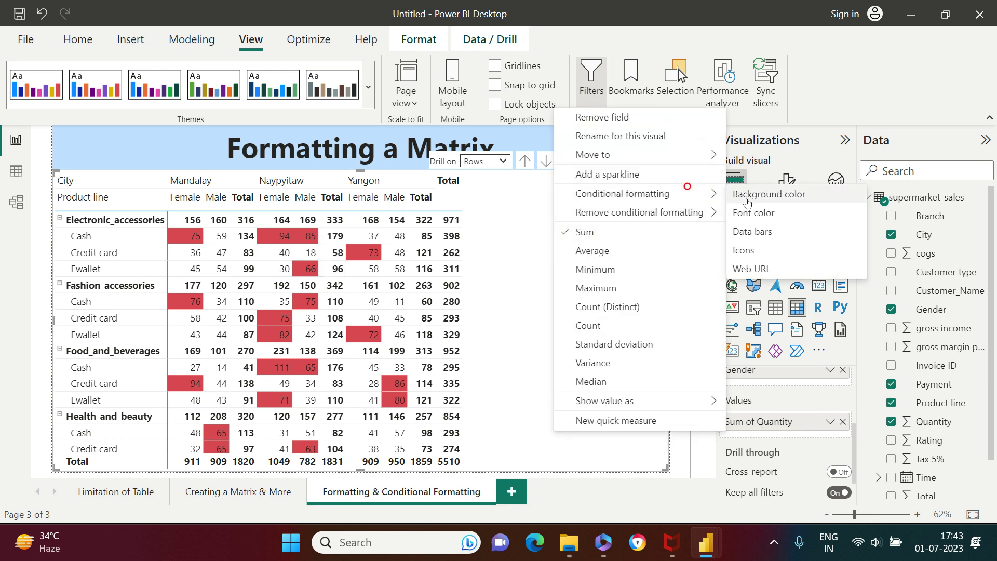
left_click(751, 214)
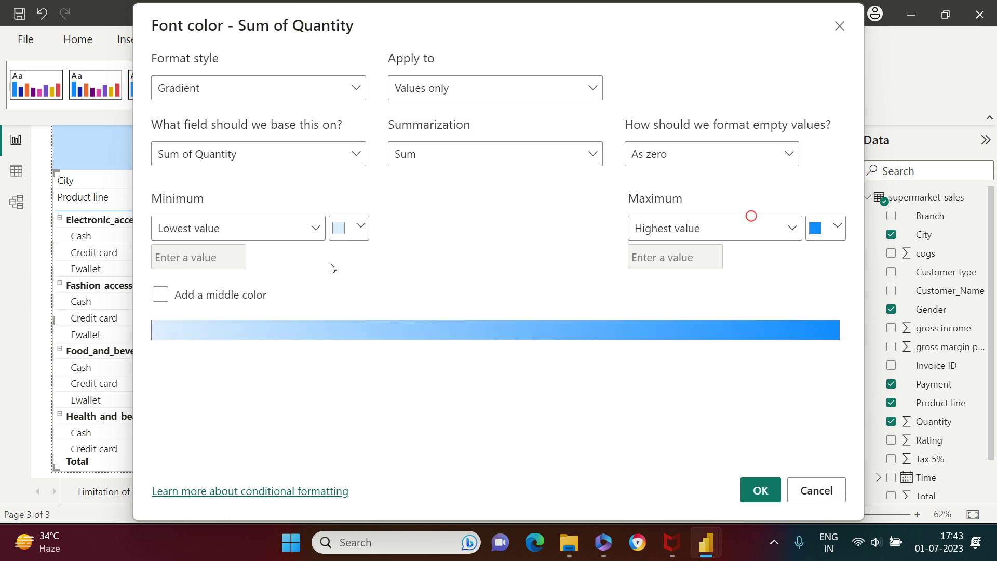
left_click(301, 93)
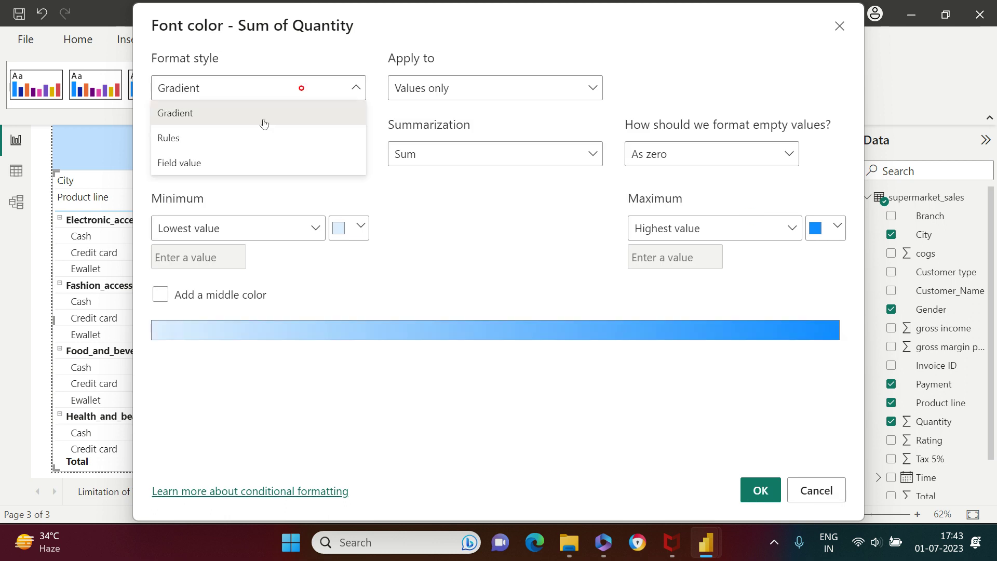
left_click(230, 145)
Define the font color rule as white for values from 50 percent to below the number 1000, and apply it
left_click(305, 225)
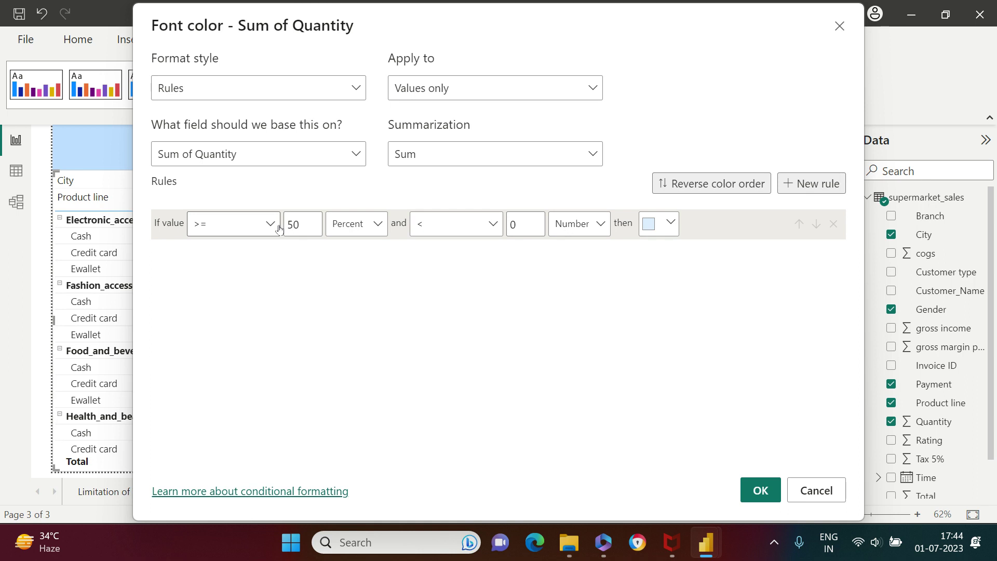
key("BackSpace")
type("1")
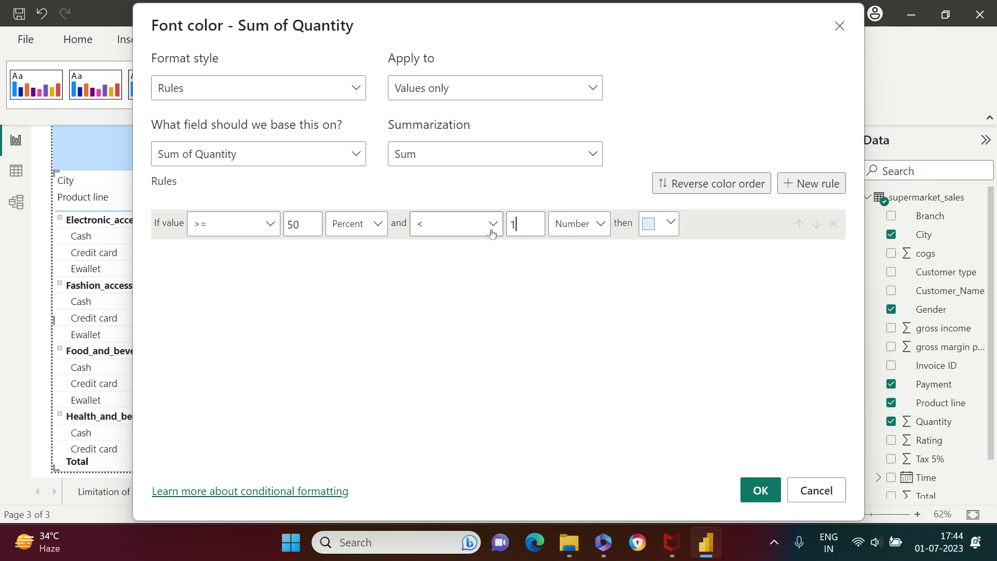
type("000")
left_click(668, 231)
left_click(561, 255)
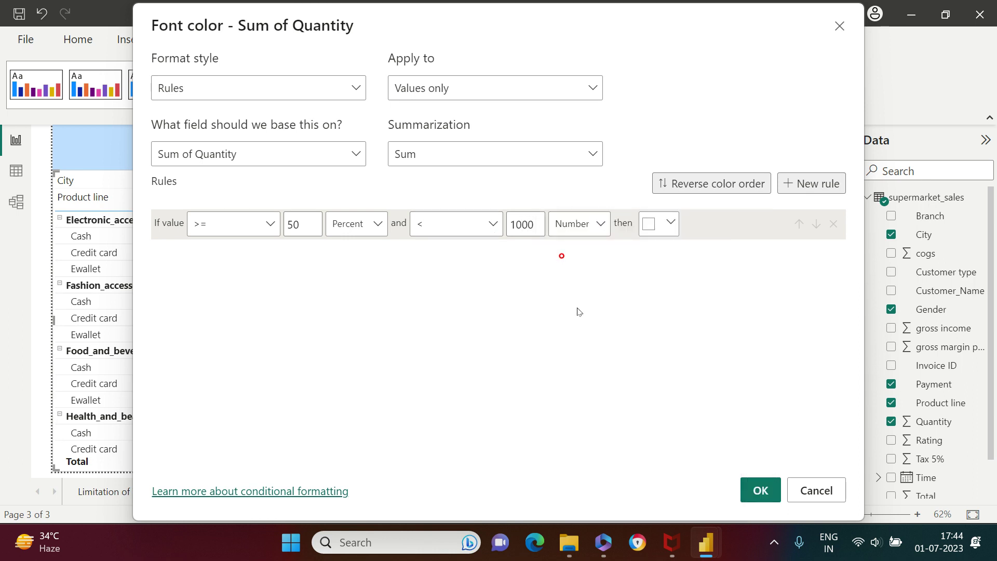
left_click(767, 499)
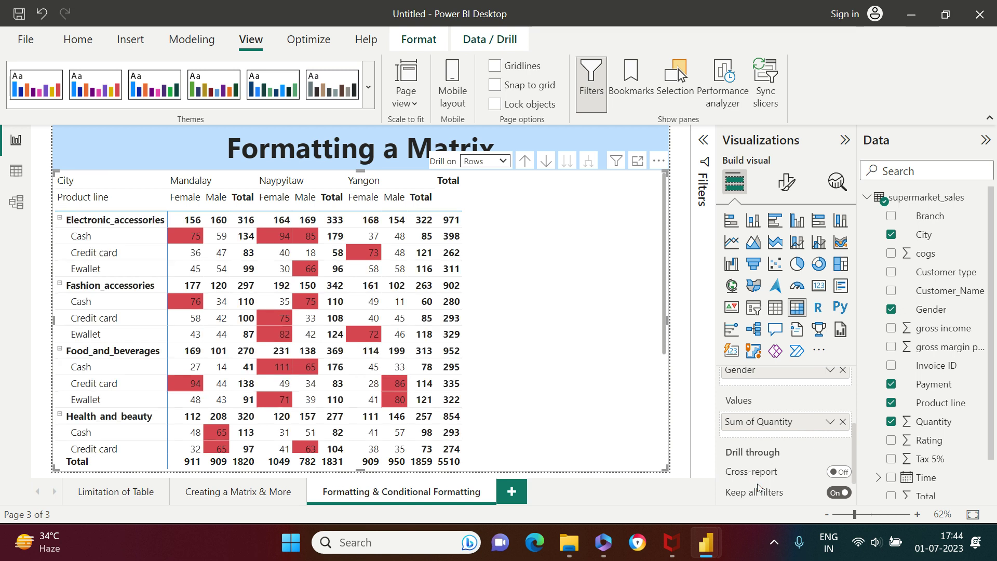
Change the lower limit of the Sum of Quantity background color rule to the Number type
right_click(793, 430)
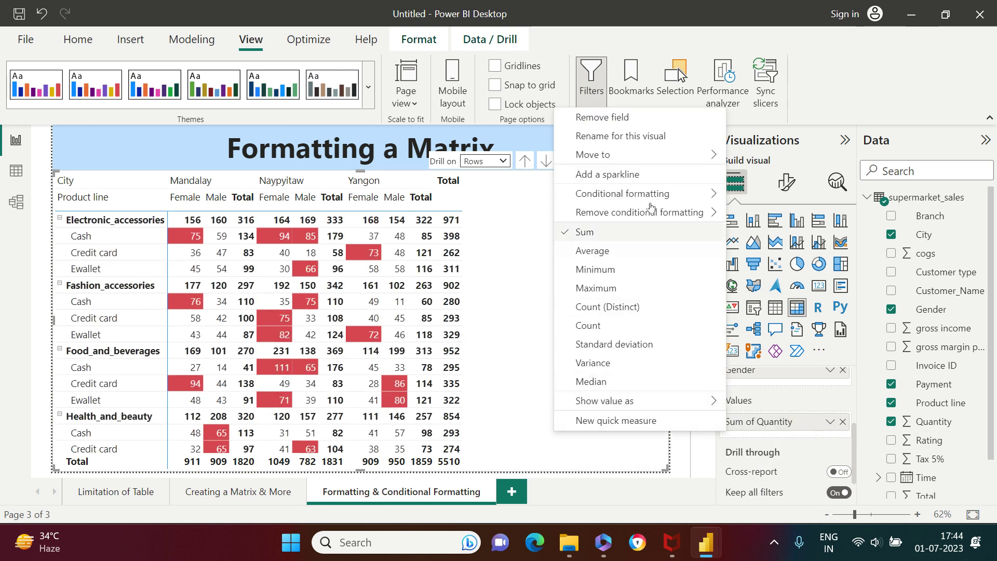
mouse_move(655, 201)
left_click(755, 194)
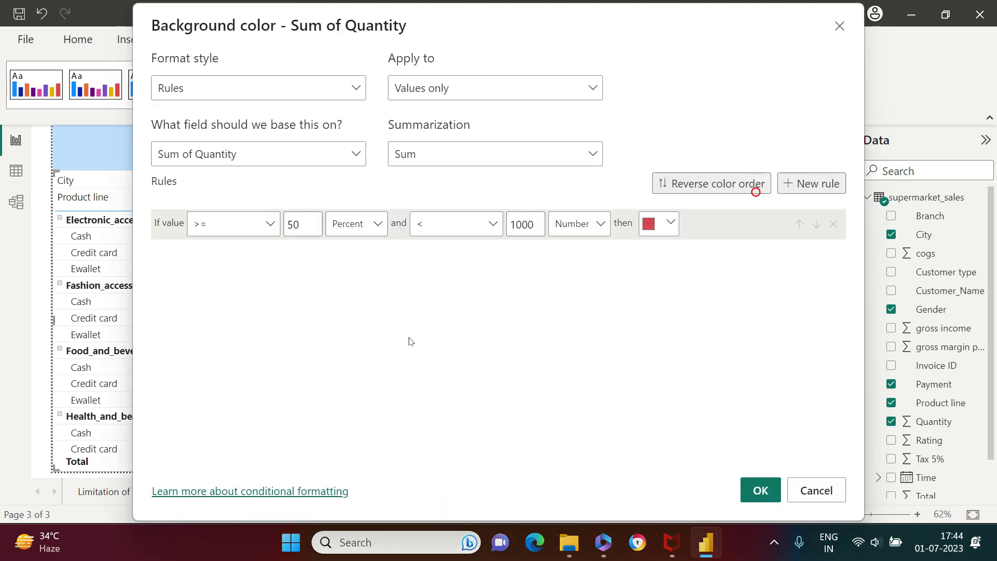
left_click(379, 224)
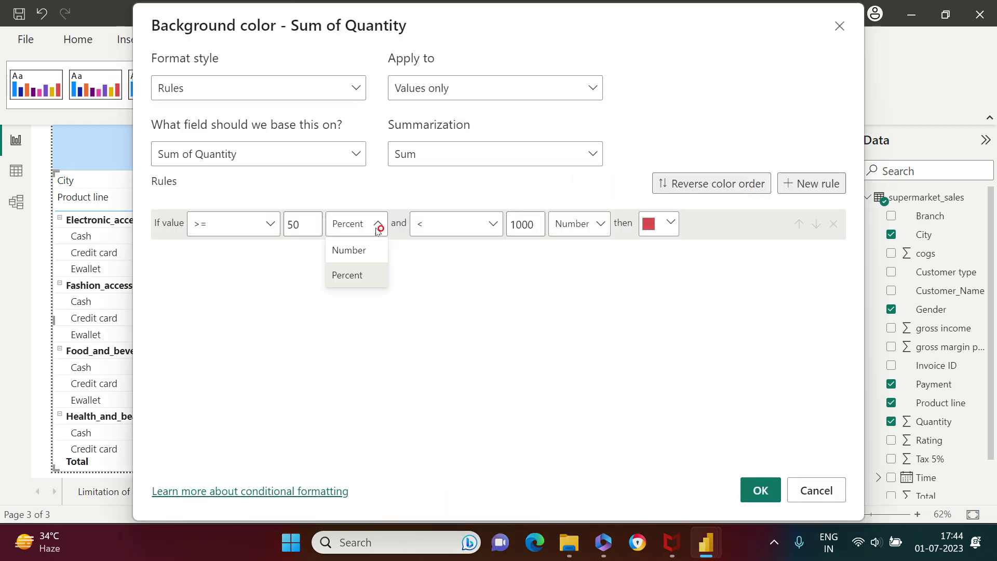
left_click(351, 250)
left_click(758, 490)
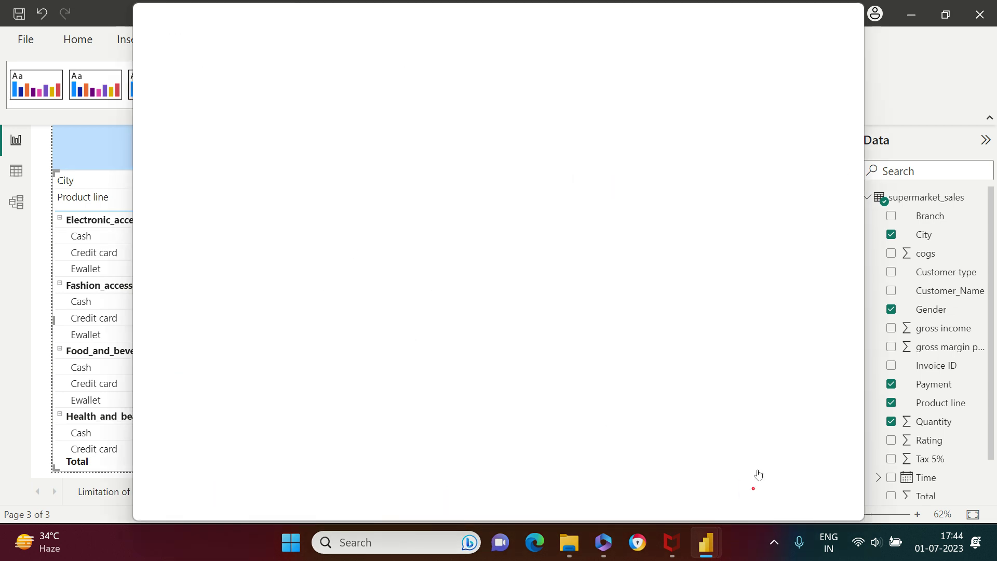
Recheck the limit types in the Sum of Quantity background color rule
right_click(803, 427)
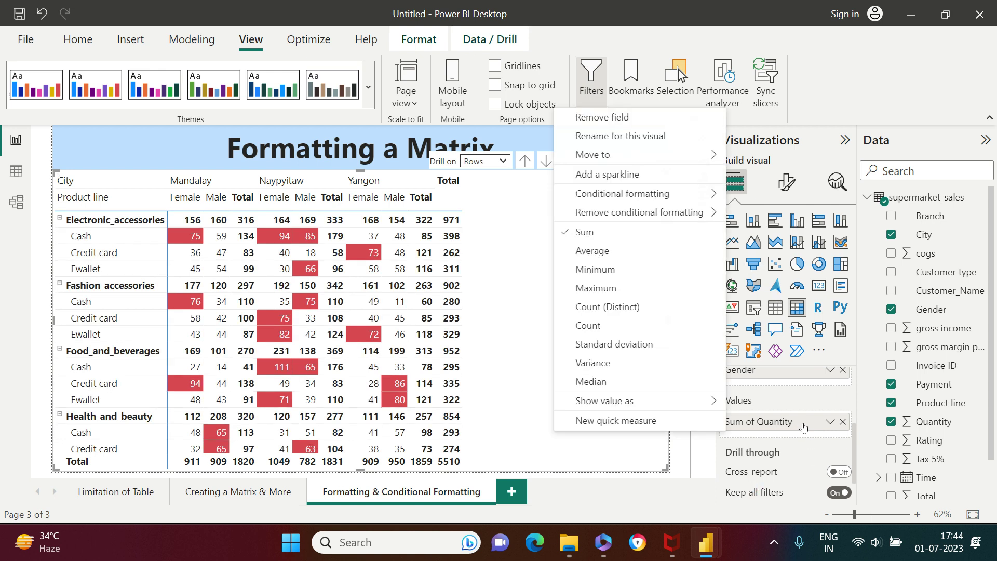
left_click(686, 194)
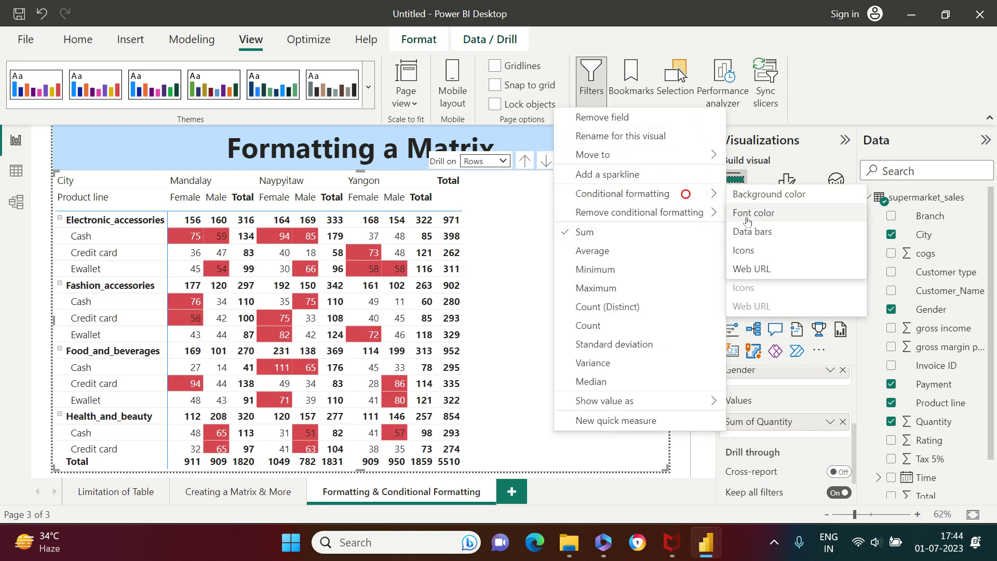
left_click(752, 197)
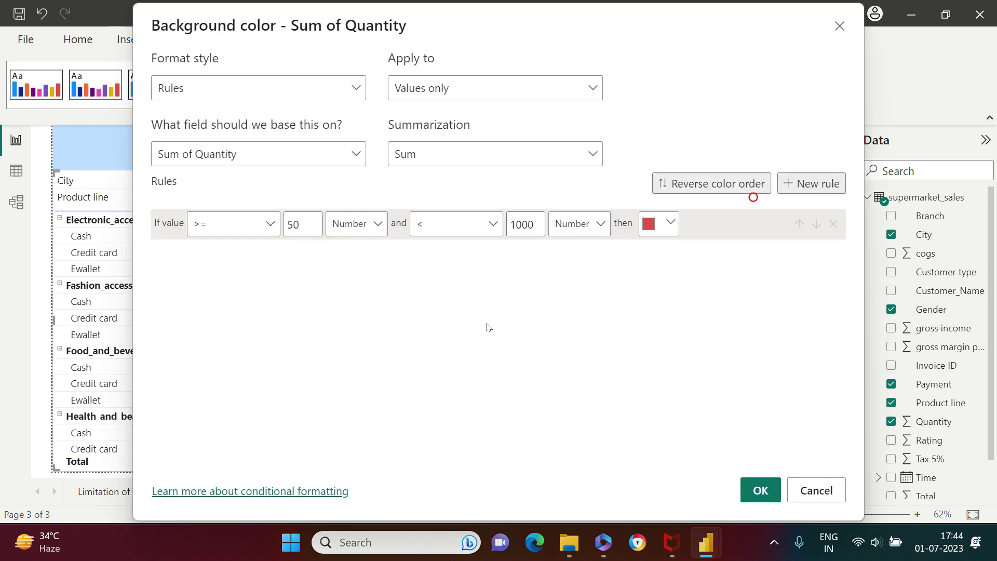
left_click(341, 221)
left_click(341, 221)
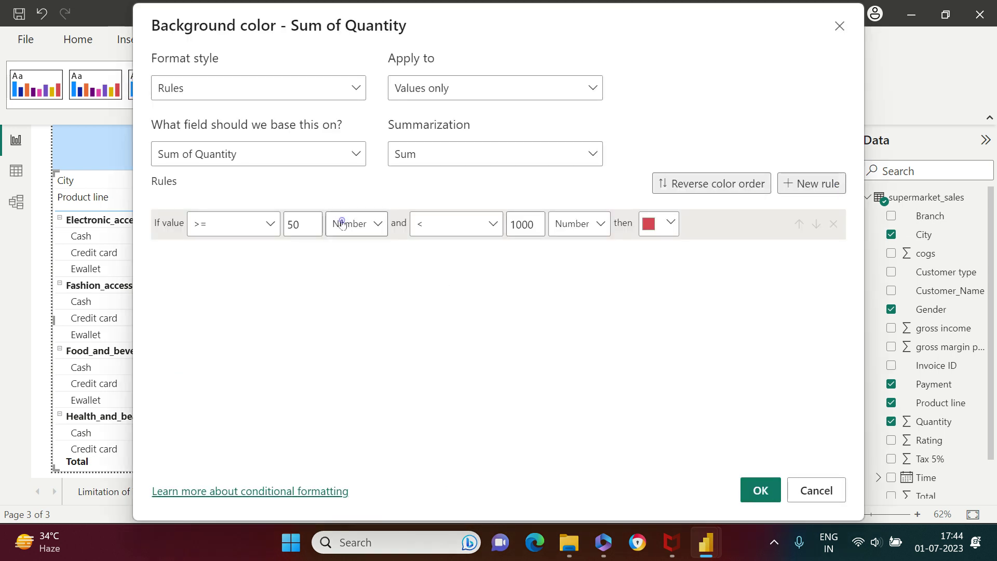
left_click(760, 490)
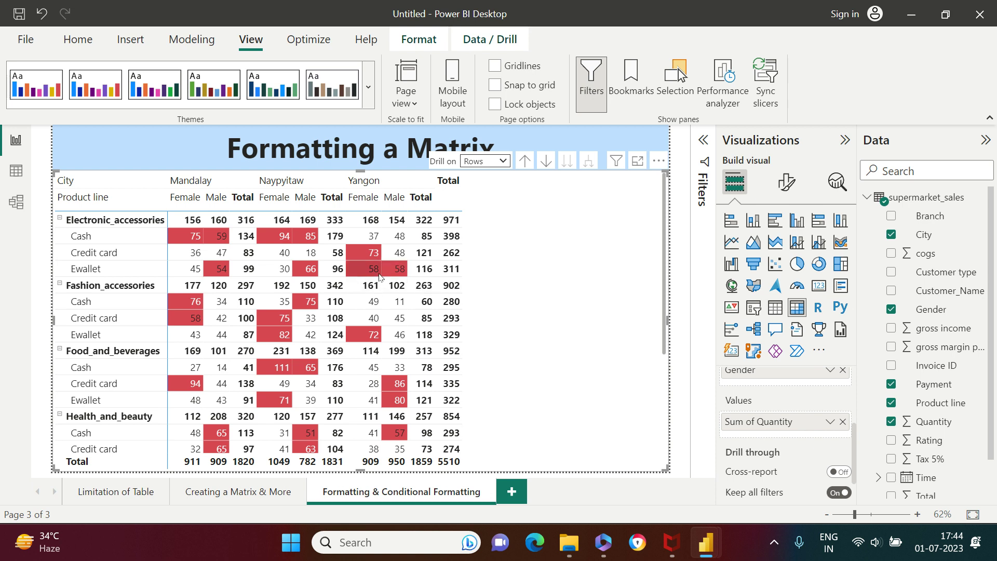
right_click(799, 424)
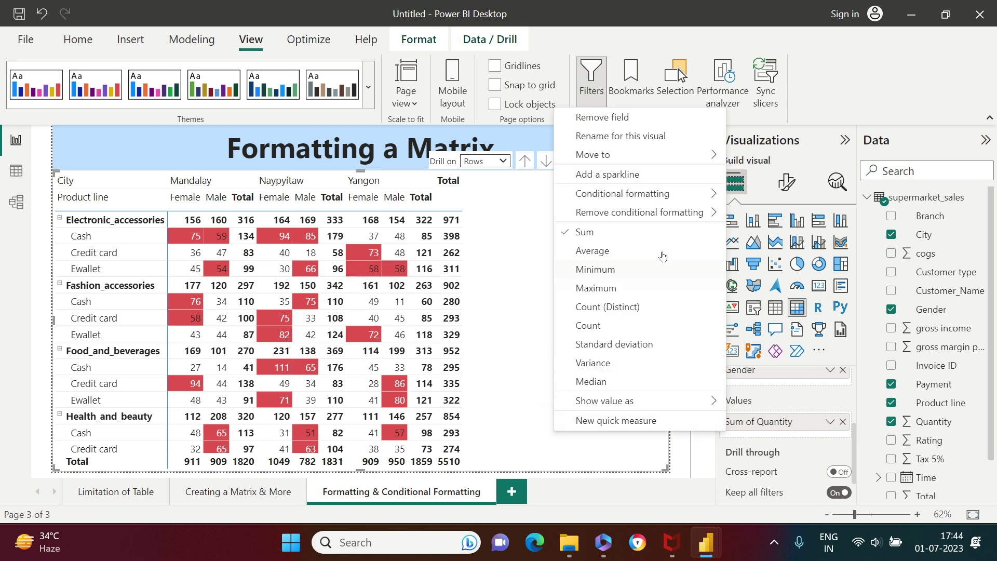
left_click(601, 244)
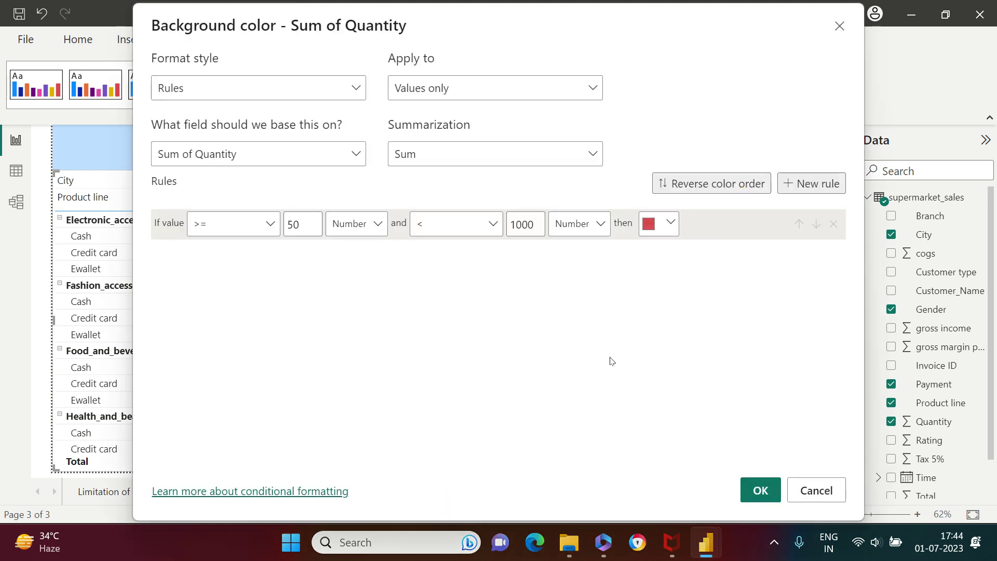
left_click(760, 489)
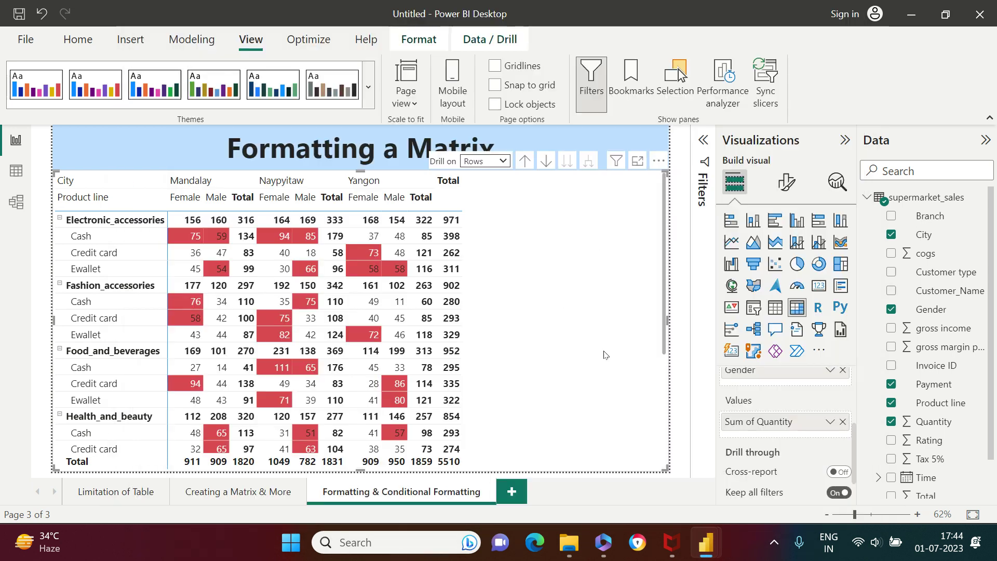
Change the lower limit of the Sum of Quantity font color rule to the Number type and review the matrix rows
right_click(798, 424)
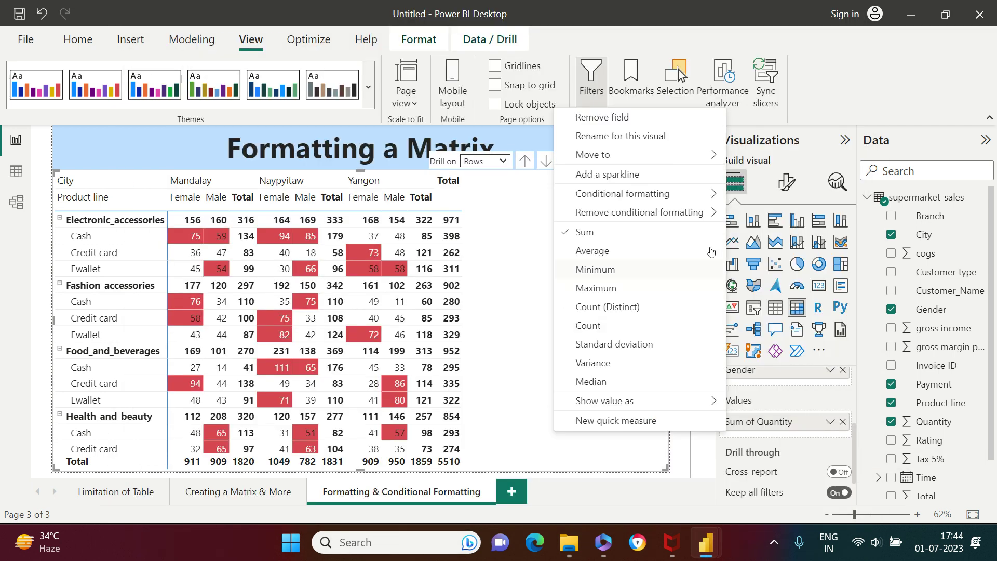
left_click(513, 252)
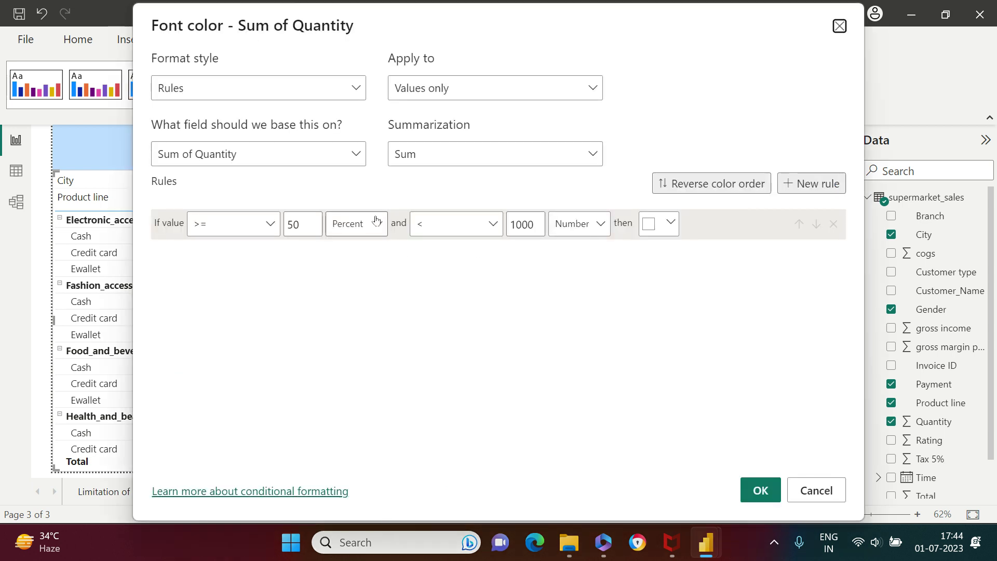
left_click(357, 224)
left_click(358, 249)
left_click(758, 487)
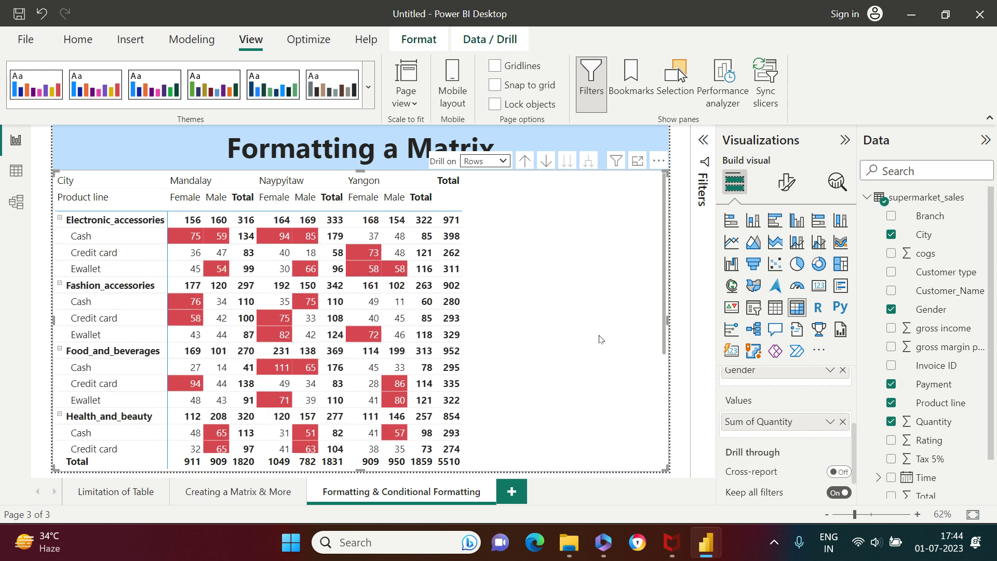
scroll(598, 339, "down", 5)
scroll(600, 343, "up", 5)
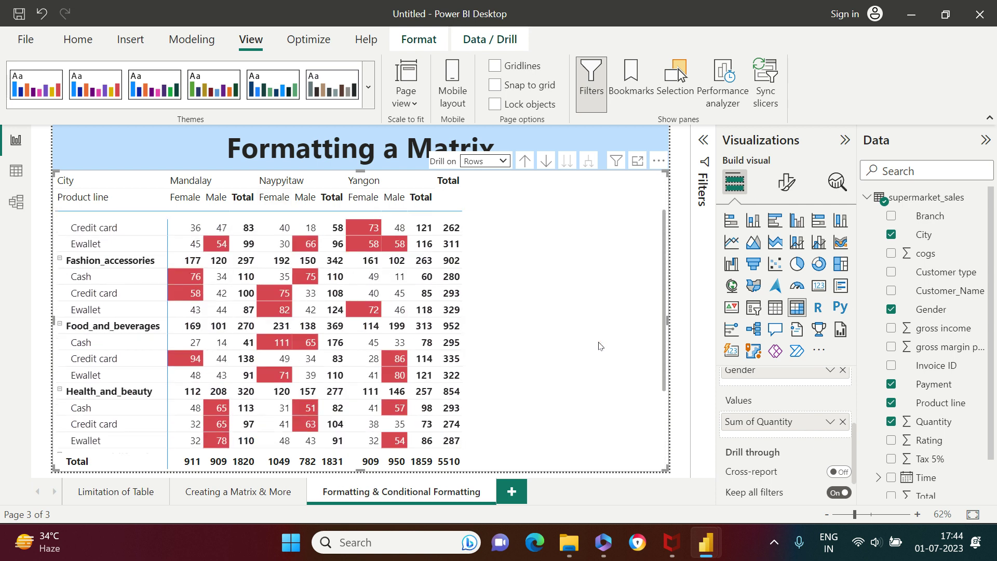